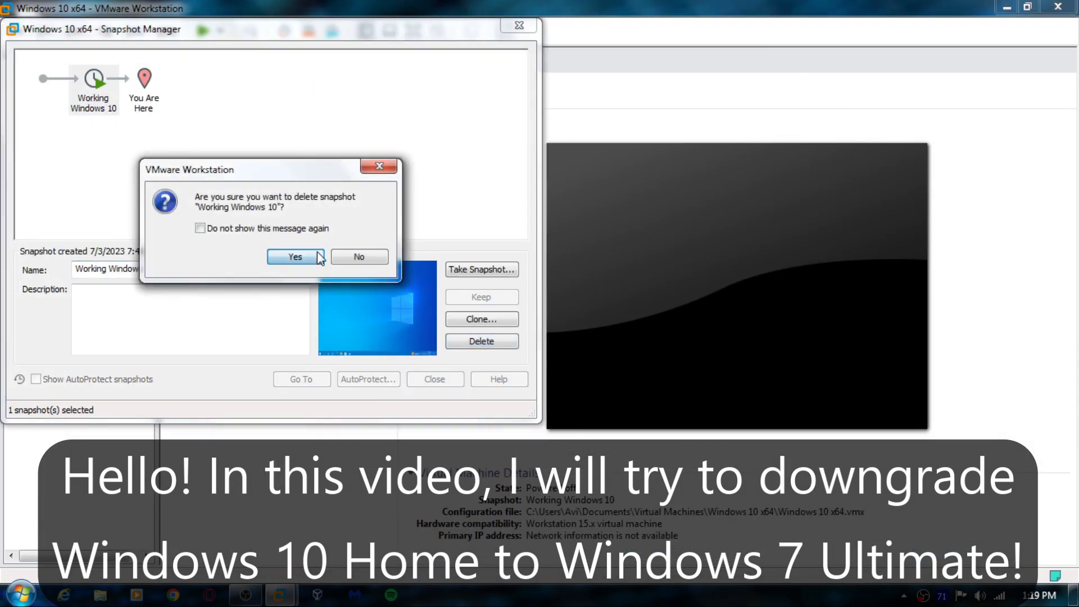
Try to delete the "Working Windows 10" snapshot of the Windows 10 x64 virtual machine
{"action": "left_click", "coordinate": [295, 257]}
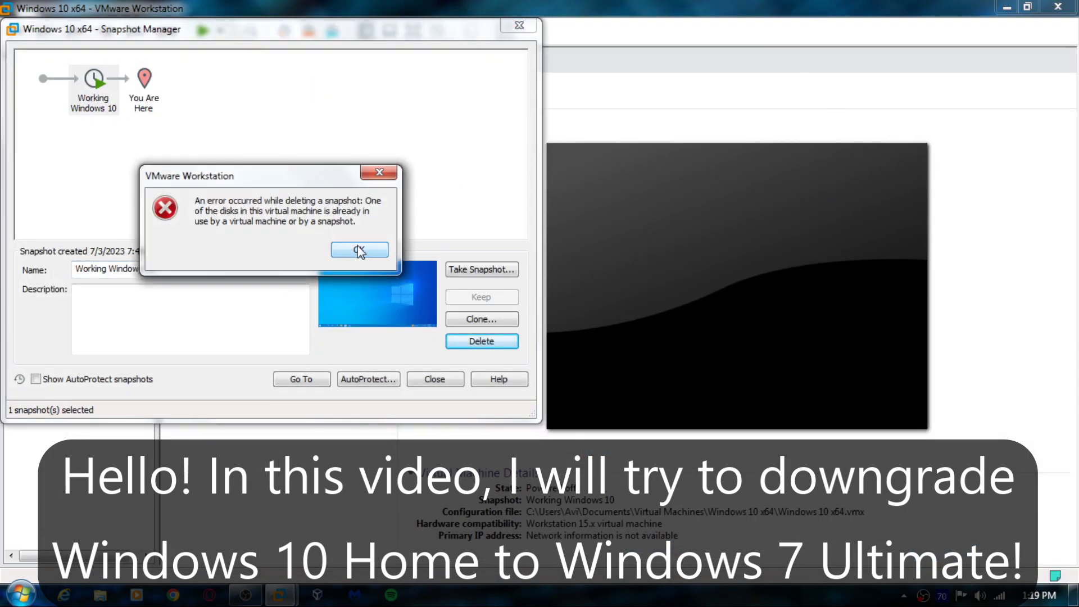
{"action": "left_click", "coordinate": [356, 248]}
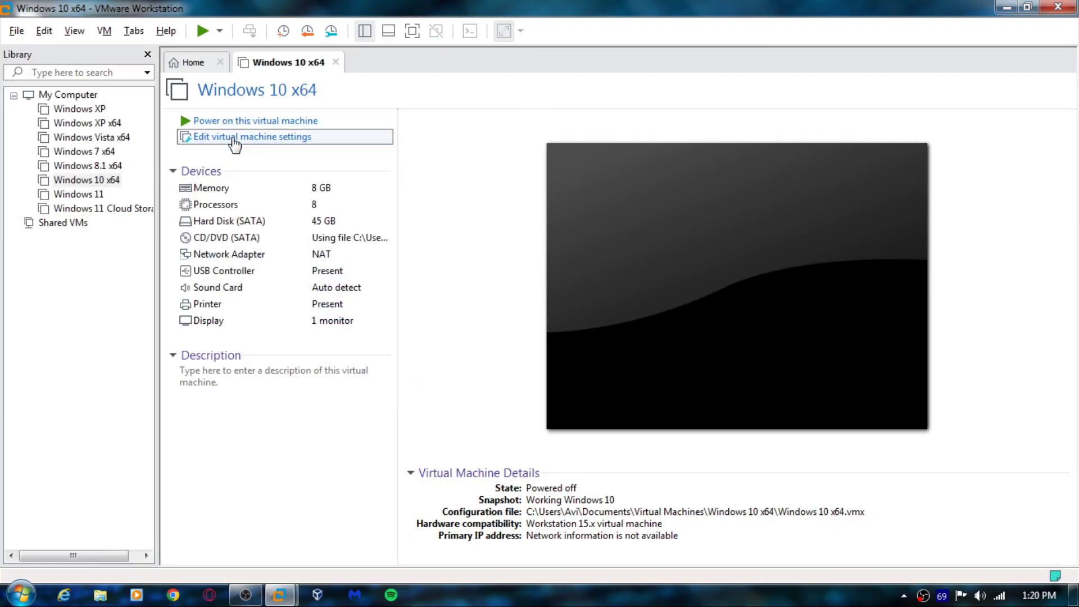
Resolve the missing Windows 10 x64.vmdk disk file and boot the Windows 10 x64 virtual machine into Windows Setup
{"action": "left_click", "coordinate": [234, 137]}
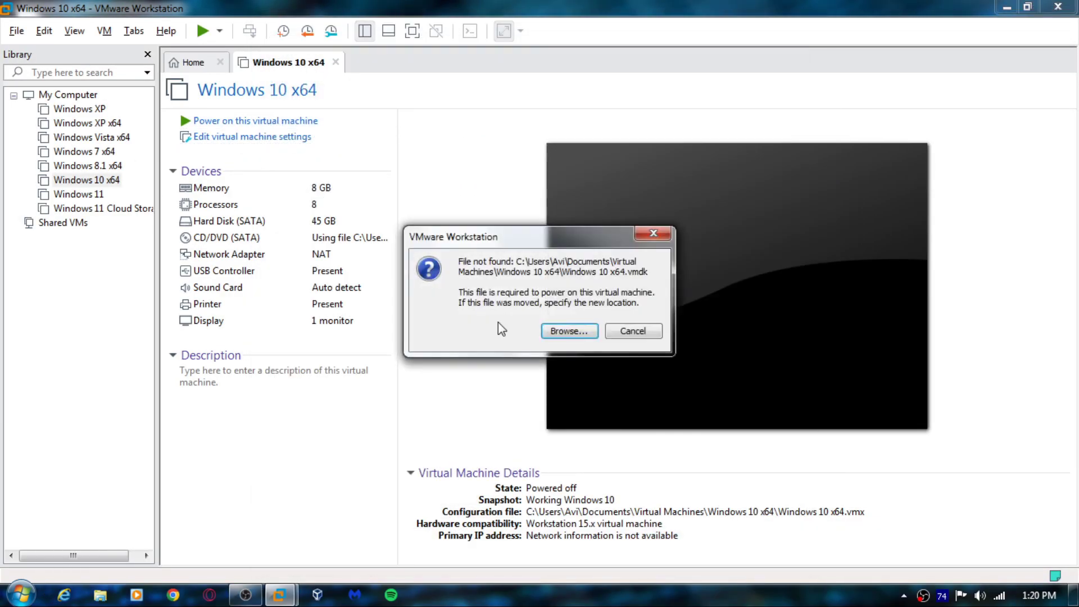
{"action": "left_click", "coordinate": [554, 329]}
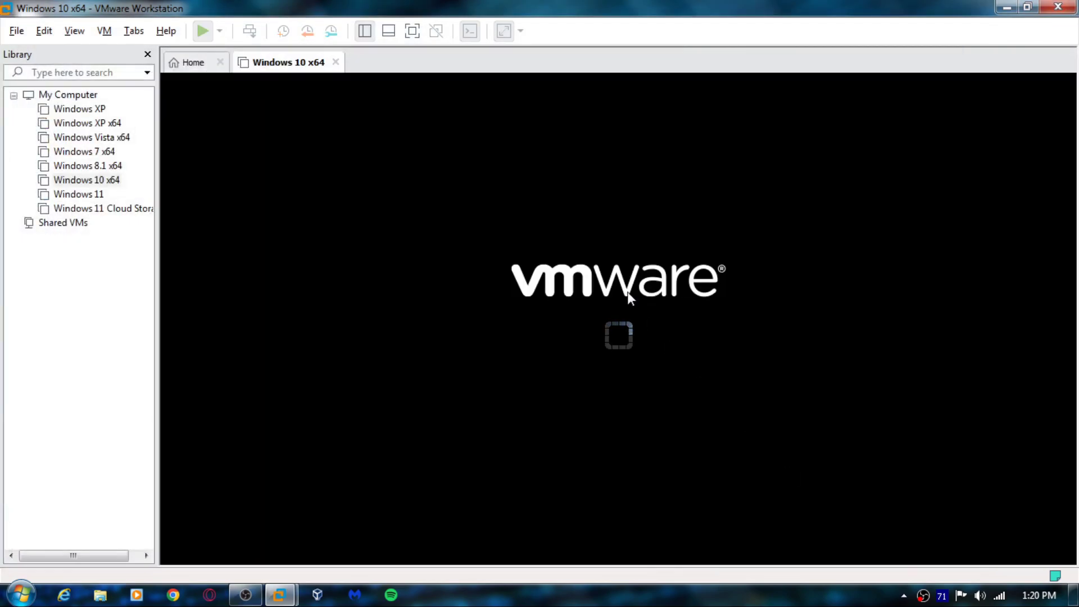
{"action": "key", "text": "Escape"}
{"action": "key", "text": "Return"}
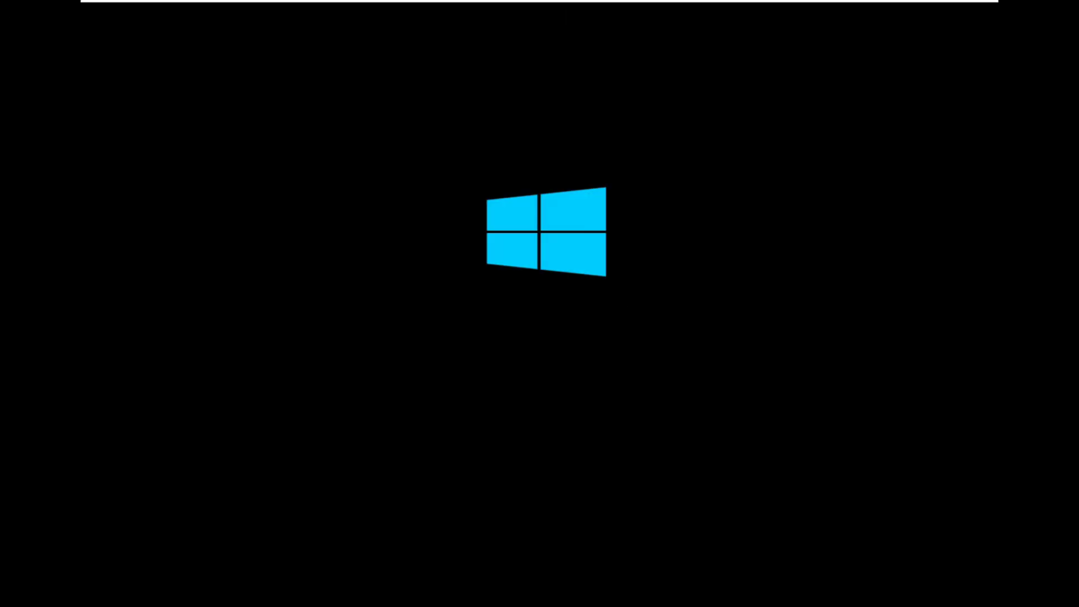
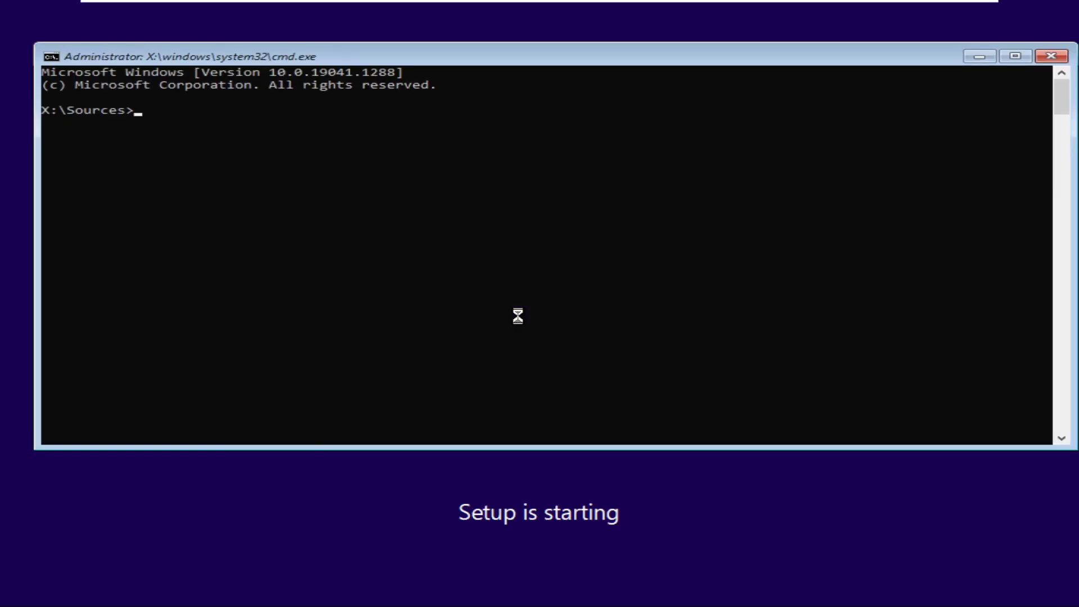
Proceed through Windows Setup without a product key and choose Windows 10 Home as the edition to install
{"action": "key", "text": "alt+F4"}
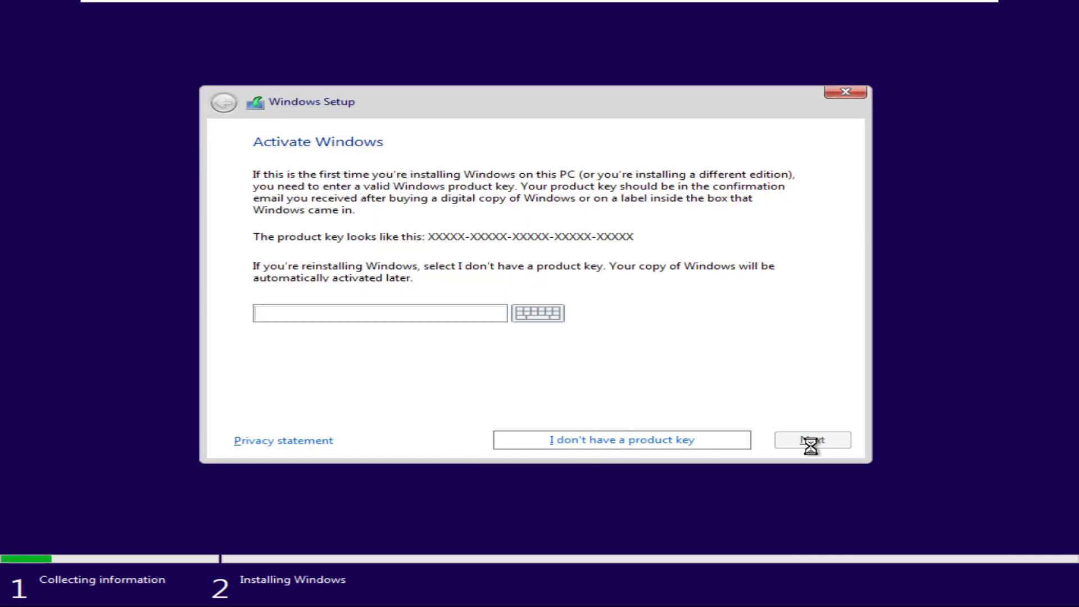
{"action": "left_click", "coordinate": [811, 439]}
{"action": "scroll", "coordinate": [568, 263], "scroll_direction": "down", "scroll_amount": 2}
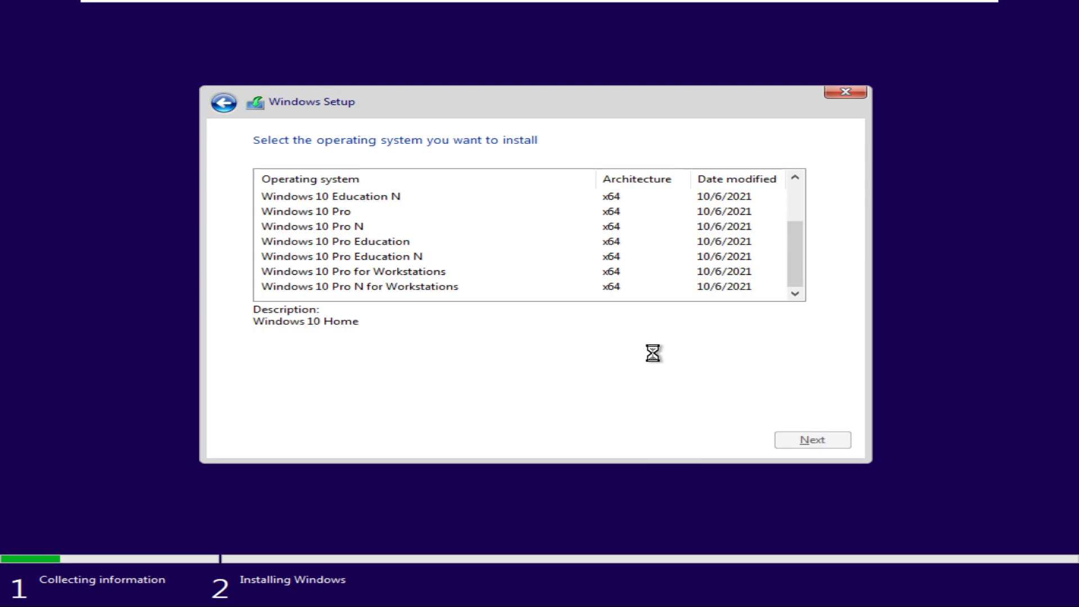
{"action": "left_click_drag", "start_coordinate": [437, 174], "coordinate": [361, 183]}
{"action": "left_click", "coordinate": [821, 443]}
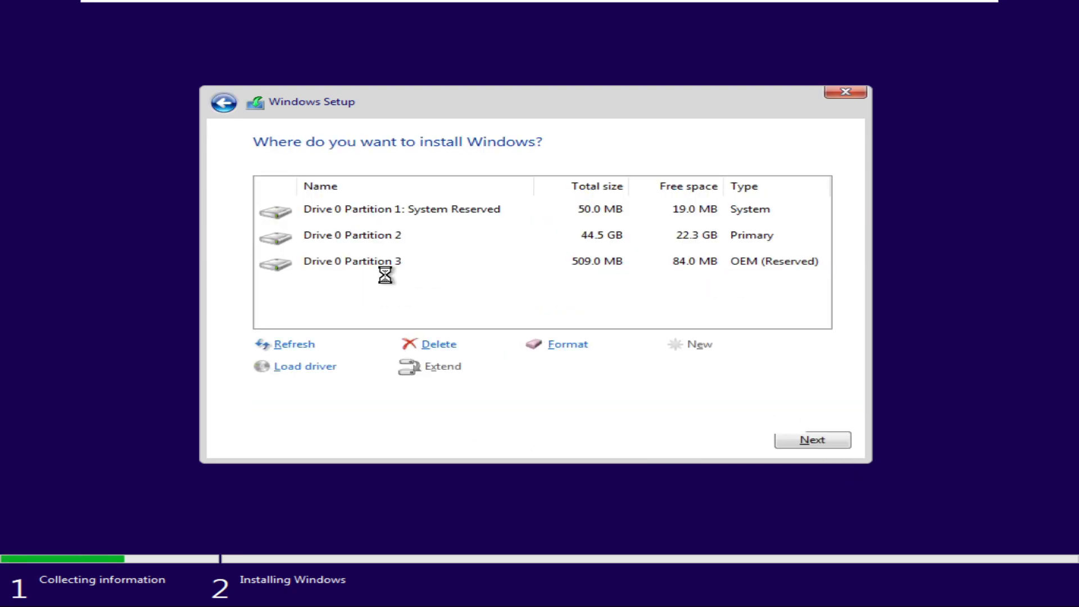
Delete the OEM-reserved Drive 0 Partition 3 and the System Reserved Partition 1
{"action": "left_click", "coordinate": [419, 262]}
{"action": "left_click", "coordinate": [430, 400]}
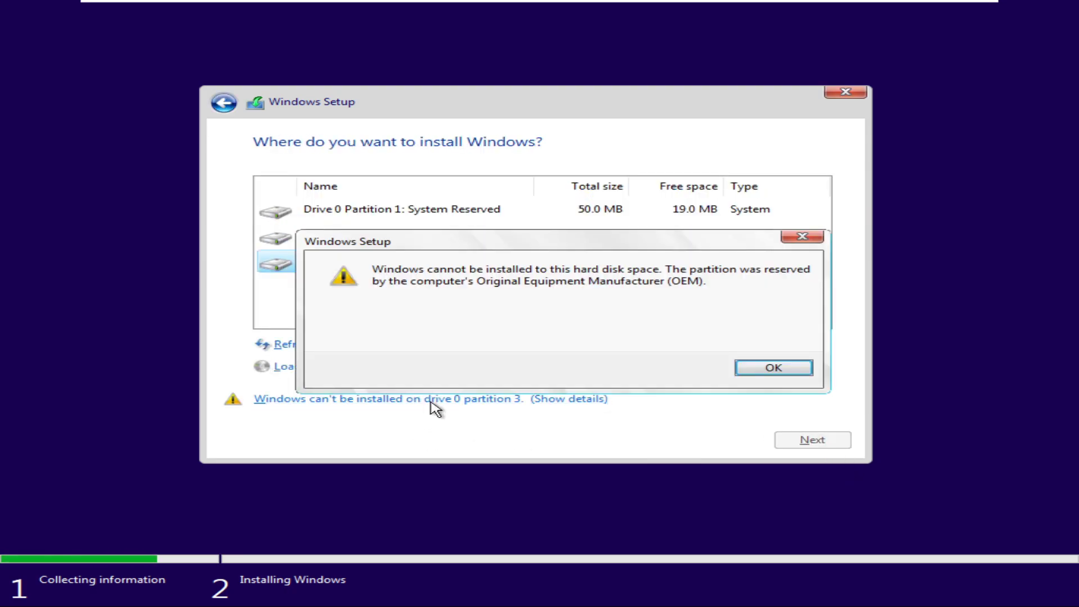
{"action": "key", "text": "Return"}
{"action": "left_click", "coordinate": [444, 344]}
{"action": "left_click", "coordinate": [677, 367]}
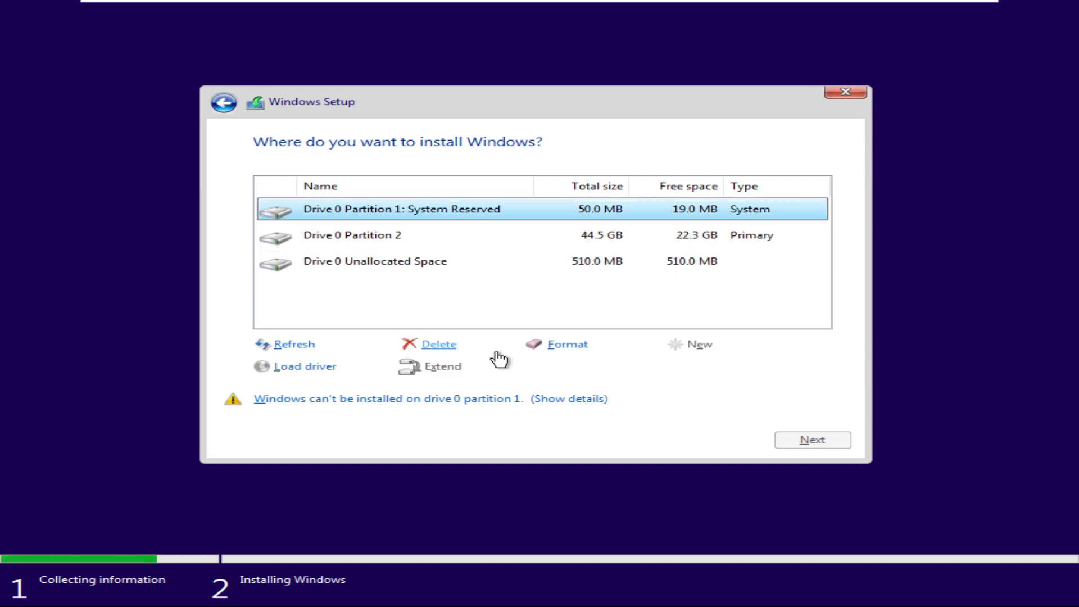
{"action": "left_click", "coordinate": [436, 345]}
{"action": "left_click", "coordinate": [677, 368]}
Extend the primary Windows partition into the adjacent unallocated space on Drive 0
{"action": "left_click", "coordinate": [475, 267]}
{"action": "left_click", "coordinate": [450, 235]}
{"action": "left_click", "coordinate": [443, 366]}
{"action": "key", "text": "Return"}
{"action": "left_click", "coordinate": [657, 369]}
Delete the remaining primary partition and start installing Windows on the unallocated space of Drive 0
{"action": "left_click", "coordinate": [450, 209]}
{"action": "left_click", "coordinate": [477, 236]}
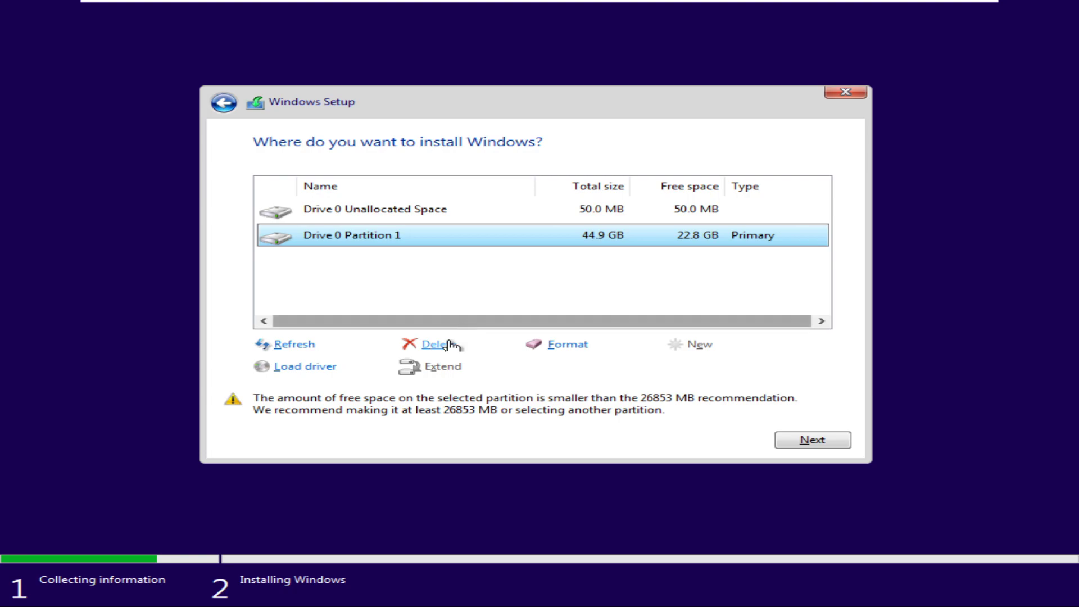
{"action": "left_click", "coordinate": [446, 343]}
{"action": "left_click", "coordinate": [677, 368]}
{"action": "left_click", "coordinate": [812, 439]}
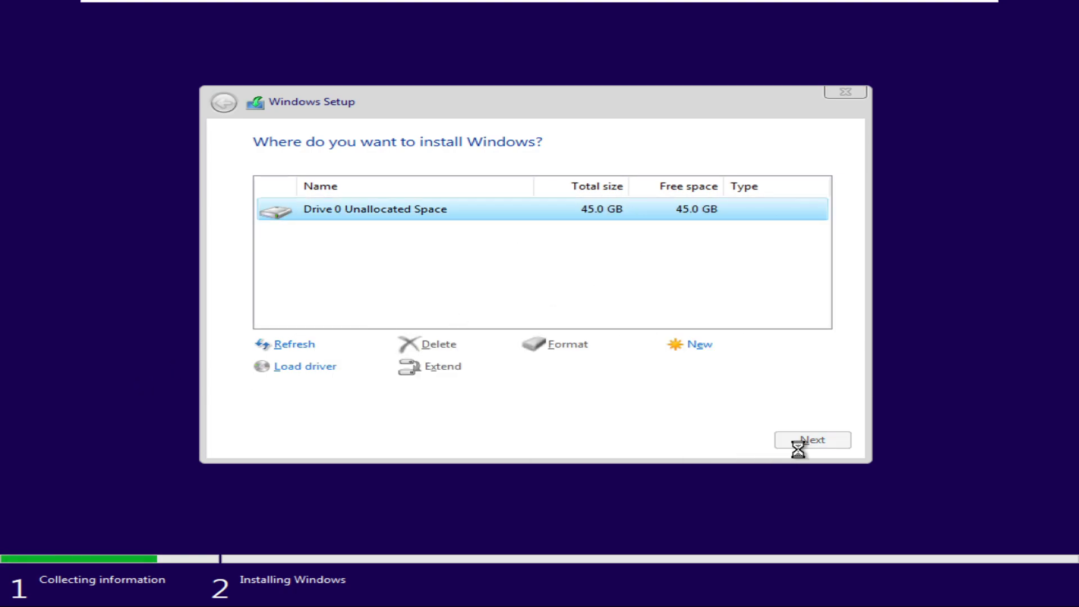
Open Task Manager inside Windows Setup, move it clear of the installation status and show its performance graphs
{"action": "key", "text": "shift+F10"}
{"action": "key", "text": "ctrl+shift+Escape"}
{"action": "left_click", "coordinate": [1053, 76]}
{"action": "left_click_drag", "start_coordinate": [243, 25], "coordinate": [232, 308]}
{"action": "key", "text": "Escape"}
{"action": "left_click", "coordinate": [129, 491]}
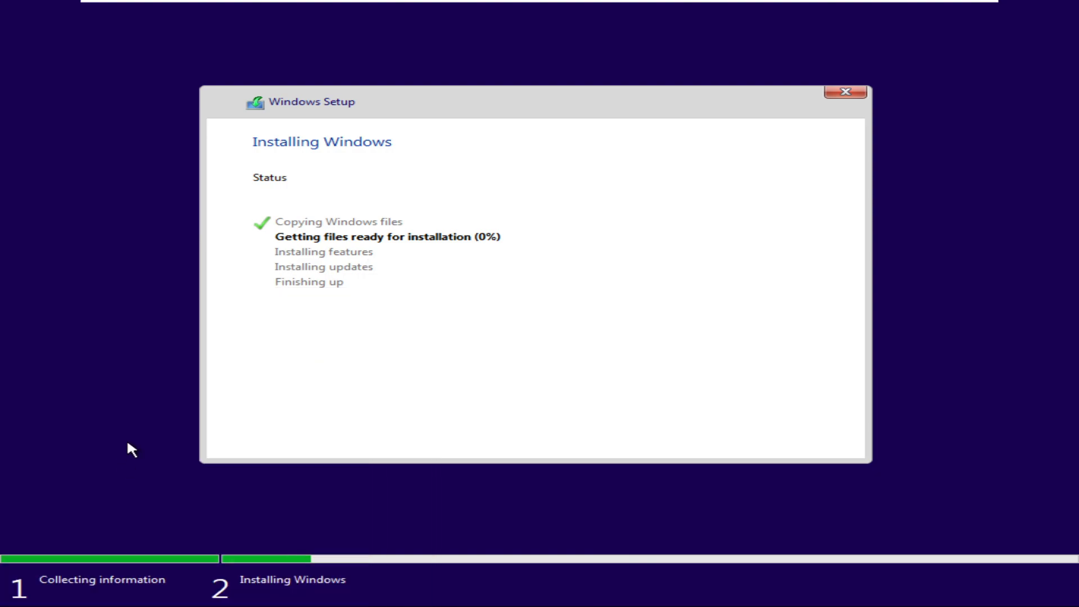
{"action": "left_click", "coordinate": [243, 339]}
Open the host's Task Manager and place it beside the guest's to compare their performance during the installation
{"action": "key", "text": "ctrl+alt"}
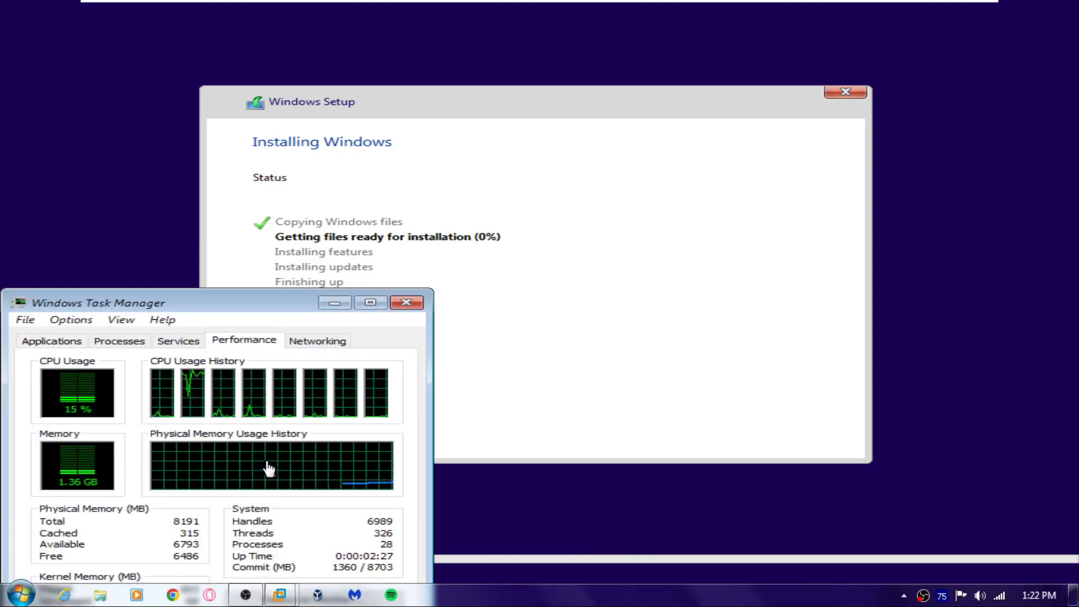
{"action": "key", "text": "ctrl+shift+Escape"}
{"action": "left_click_drag", "start_coordinate": [843, 157], "coordinate": [535, 315]}
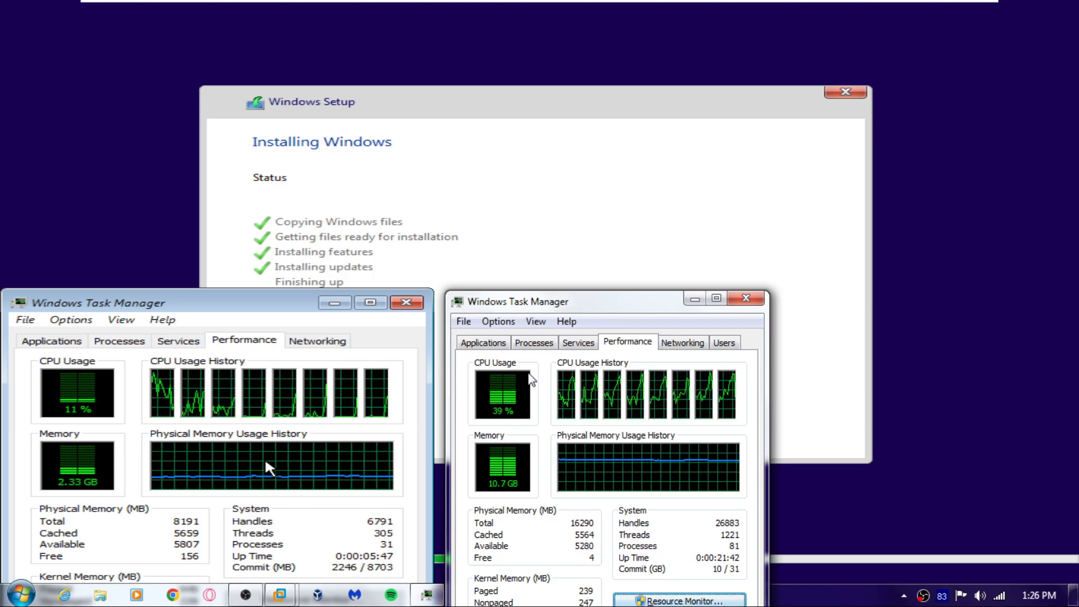
Restart the virtual machine to continue the Windows 10 installation
{"action": "left_click", "coordinate": [815, 448]}
{"action": "left_click", "coordinate": [802, 440]}
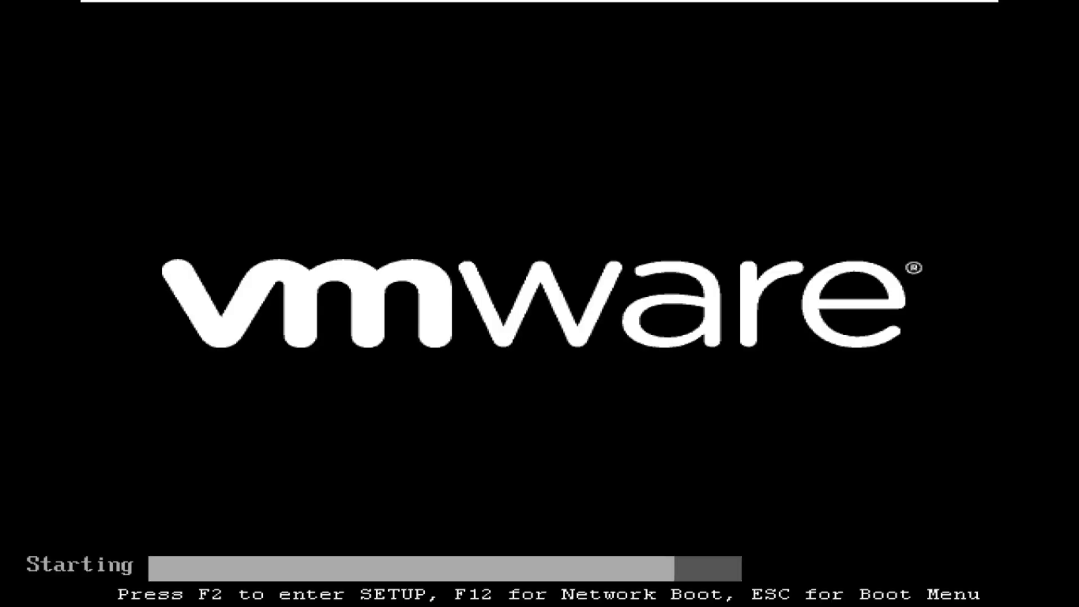
Run taskmgr in the guest, reduce it to a compact resource summary, and open the host's Task Manager alongside
{"action": "key", "text": "alt+Tab"}
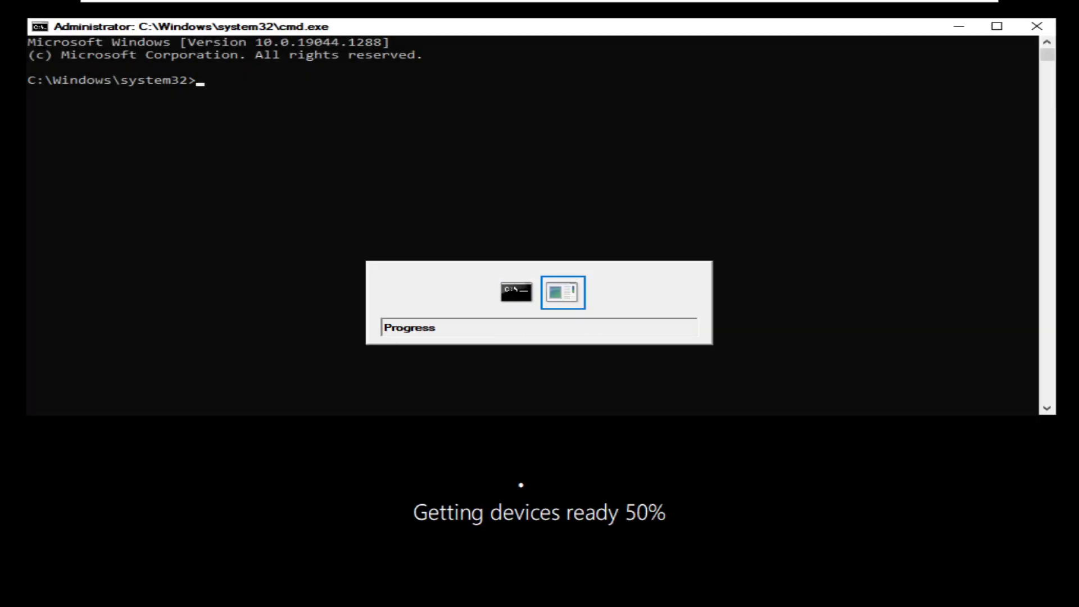
{"action": "type", "text": "taskmgr"}
{"action": "key", "text": "Return"}
{"action": "left_click", "coordinate": [116, 306]}
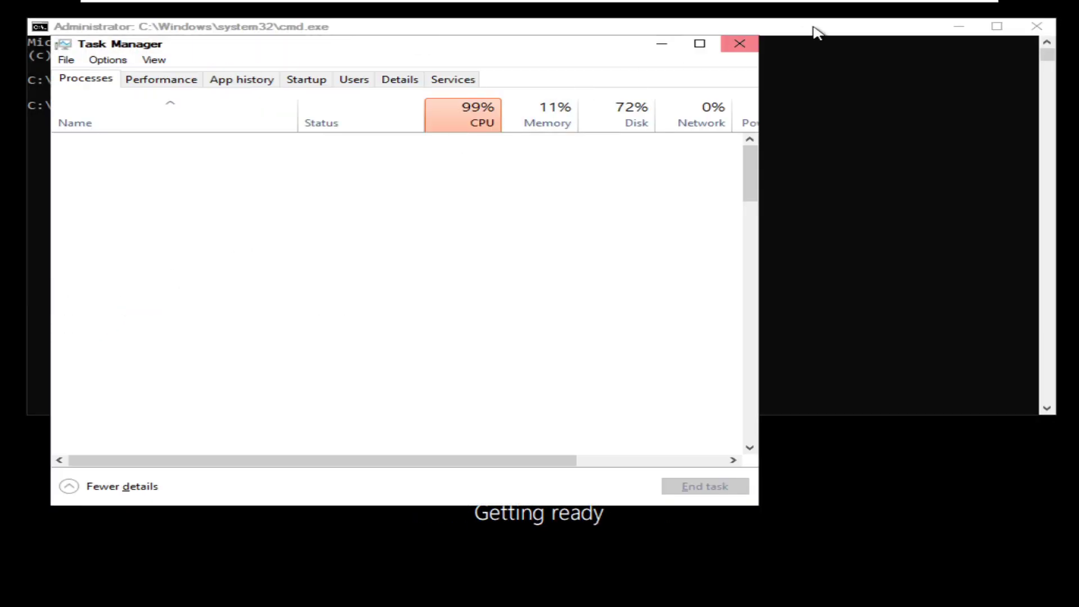
{"action": "left_click_drag", "start_coordinate": [572, 45], "coordinate": [880, 112]}
{"action": "left_click", "coordinate": [471, 148]}
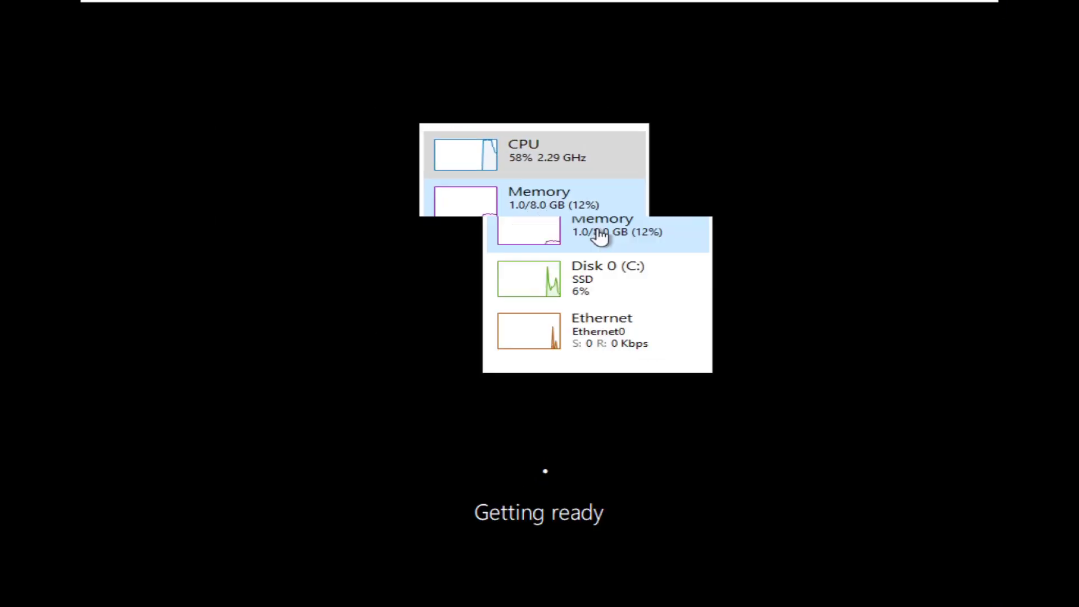
{"action": "left_click_drag", "start_coordinate": [600, 236], "coordinate": [961, 411]}
{"action": "key", "text": "ctrl+shift+Escape"}
{"action": "left_click_drag", "start_coordinate": [626, 256], "coordinate": [231, 215]}
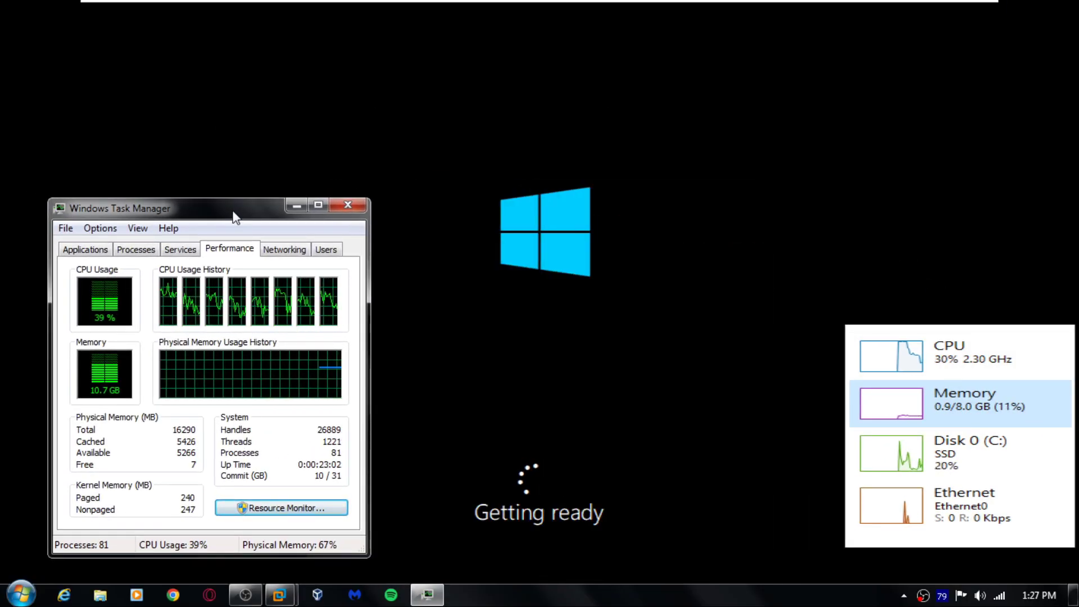
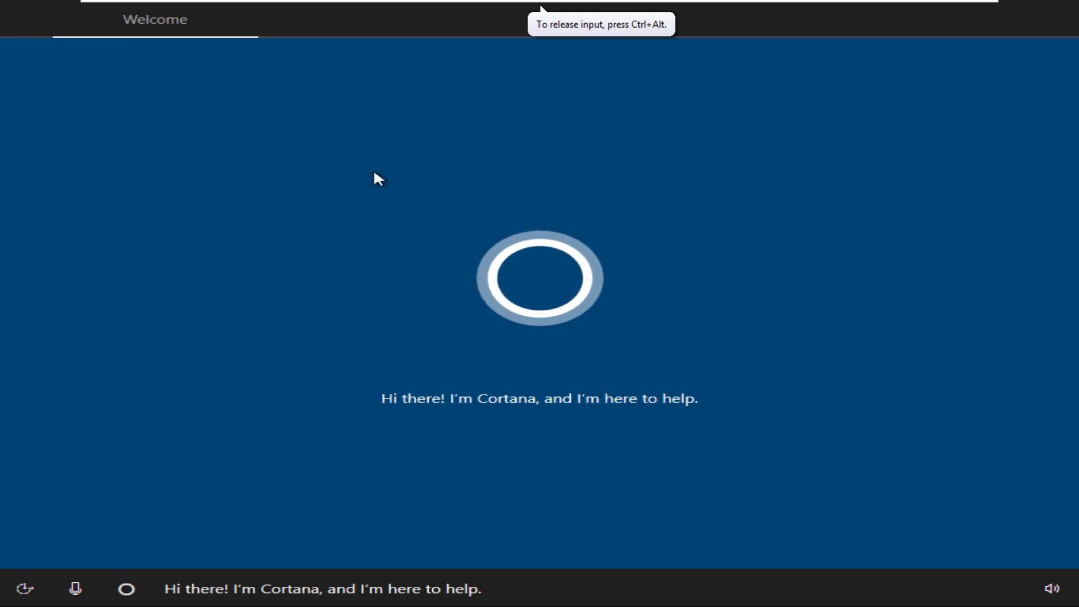
Close the old command prompt and open a fresh one during the Cortana introduction
{"action": "key", "text": "alt+Tab"}
{"action": "mouse_move", "coordinate": [597, 222]}
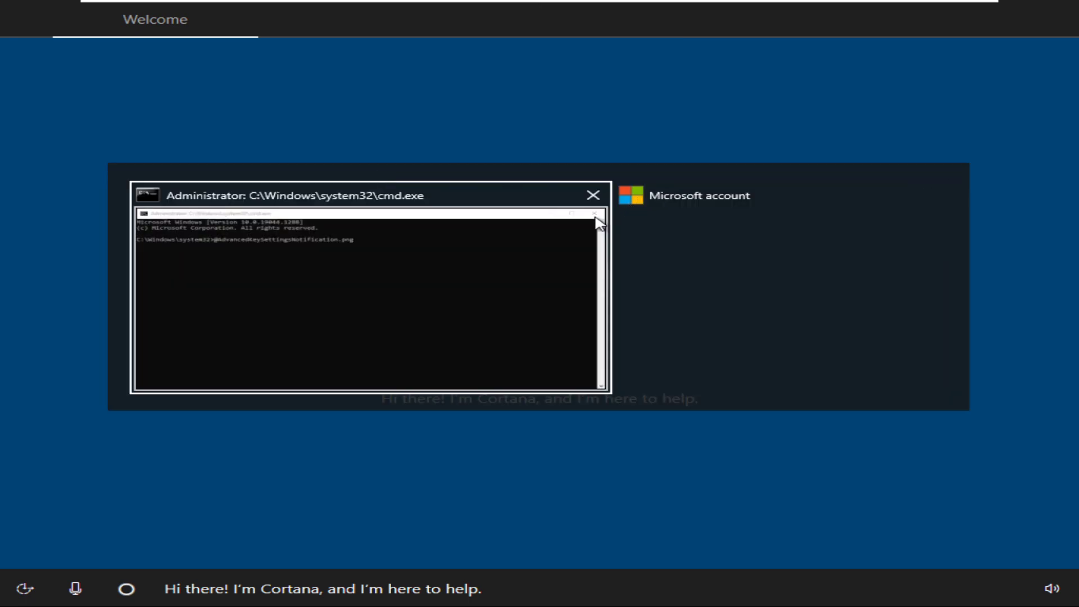
{"action": "left_click", "coordinate": [592, 195]}
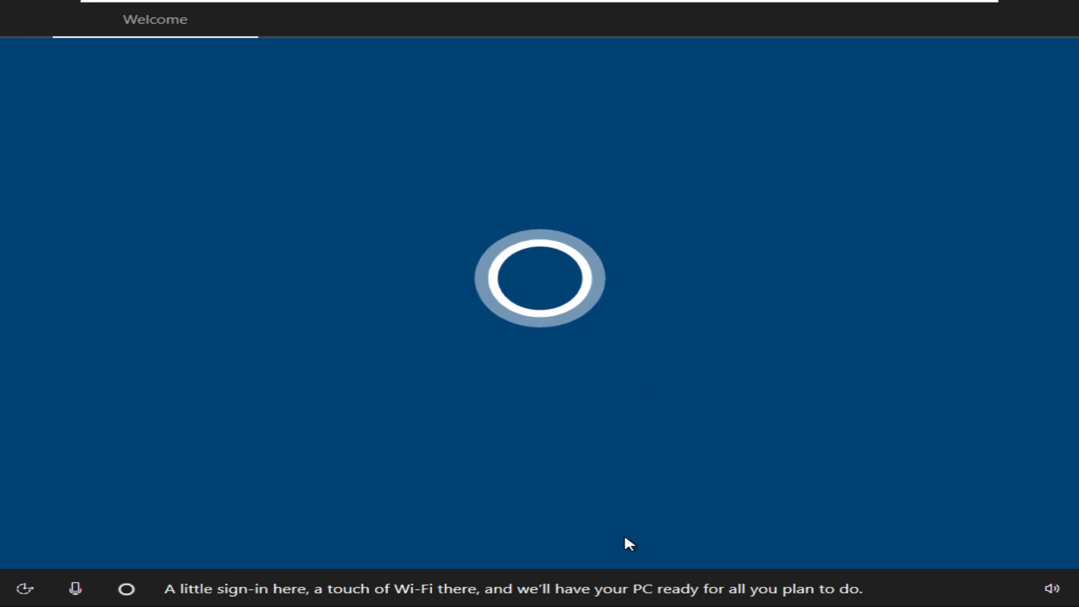
{"action": "key", "text": "shift+F10"}
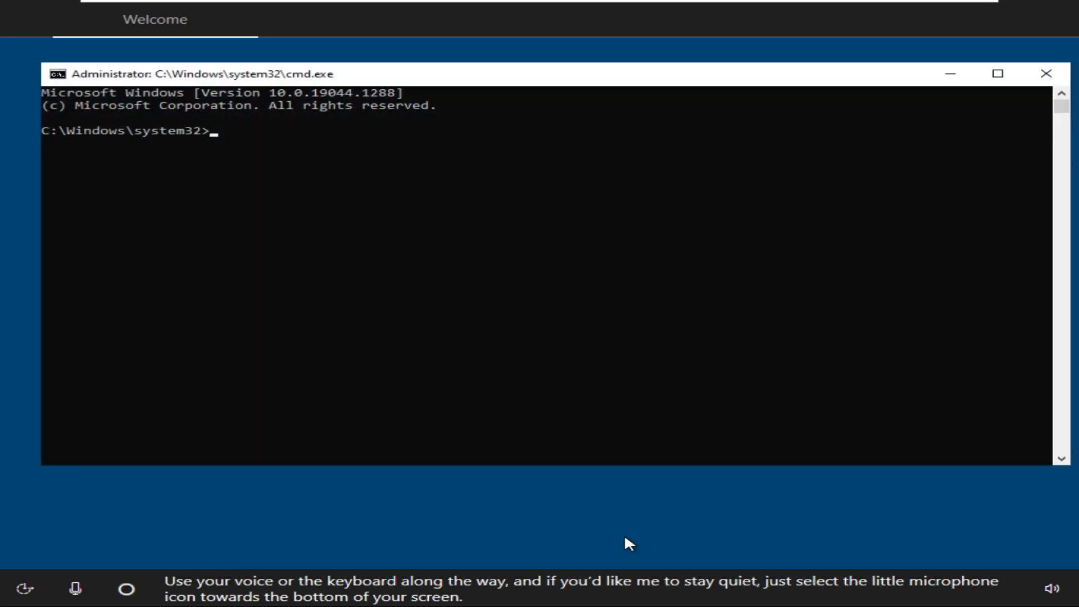
{"action": "key", "text": "ctrl+a"}
{"action": "key", "text": "BackSpace"}
{"action": "left_click", "coordinate": [624, 537]}
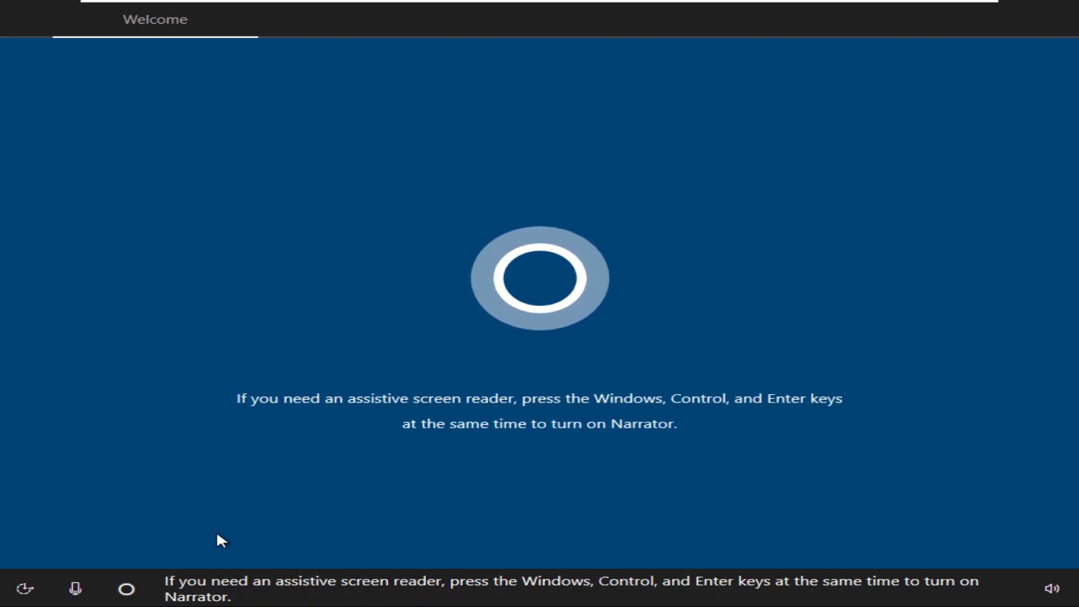
Mute Cortana's voice guidance and accept United States as the region
{"action": "left_click", "coordinate": [66, 600]}
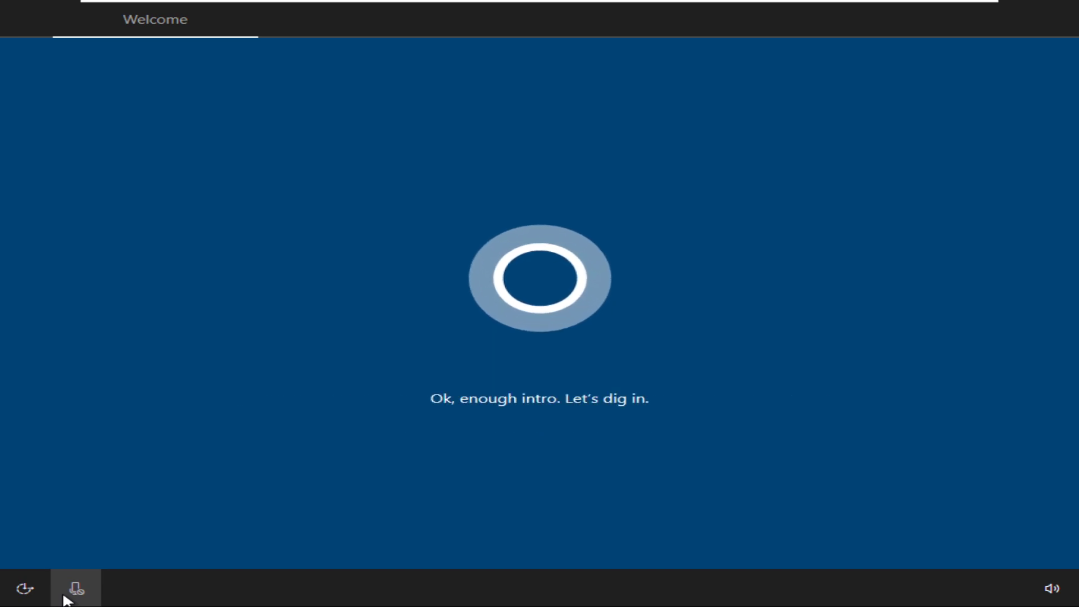
{"action": "left_click", "coordinate": [64, 595]}
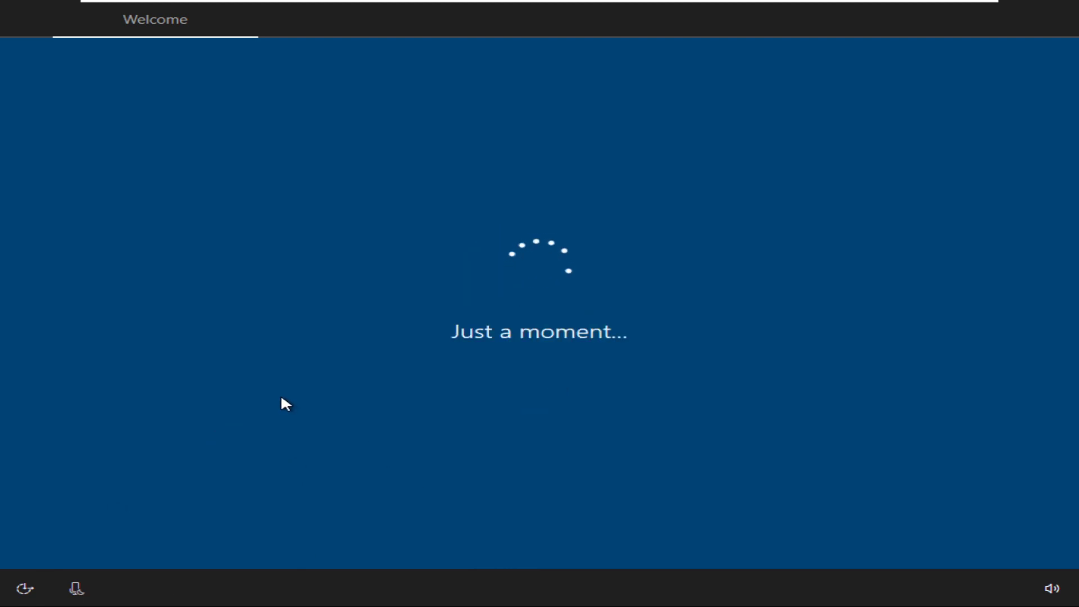
{"action": "key", "text": "alt+Tab"}
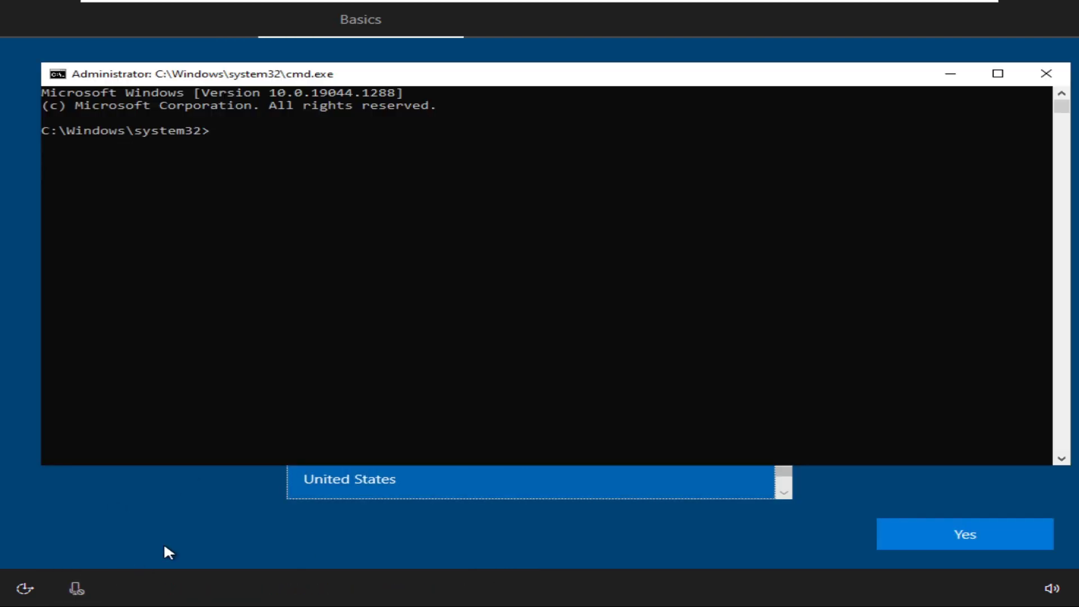
{"action": "left_click", "coordinate": [935, 539]}
Run whoami in the command prompt to check the current account, and return to the Windows setup
{"action": "type", "text": "whoami"}
{"action": "key", "text": "Return"}
{"action": "type", "text": "oooooo"}
{"action": "key", "text": "BackSpace"}
{"action": "key", "text": "BackSpace"}
{"action": "key", "text": "alt+Tab"}
Accept the preselected keyboard layout and skip adding a second one
{"action": "left_click", "coordinate": [893, 530]}
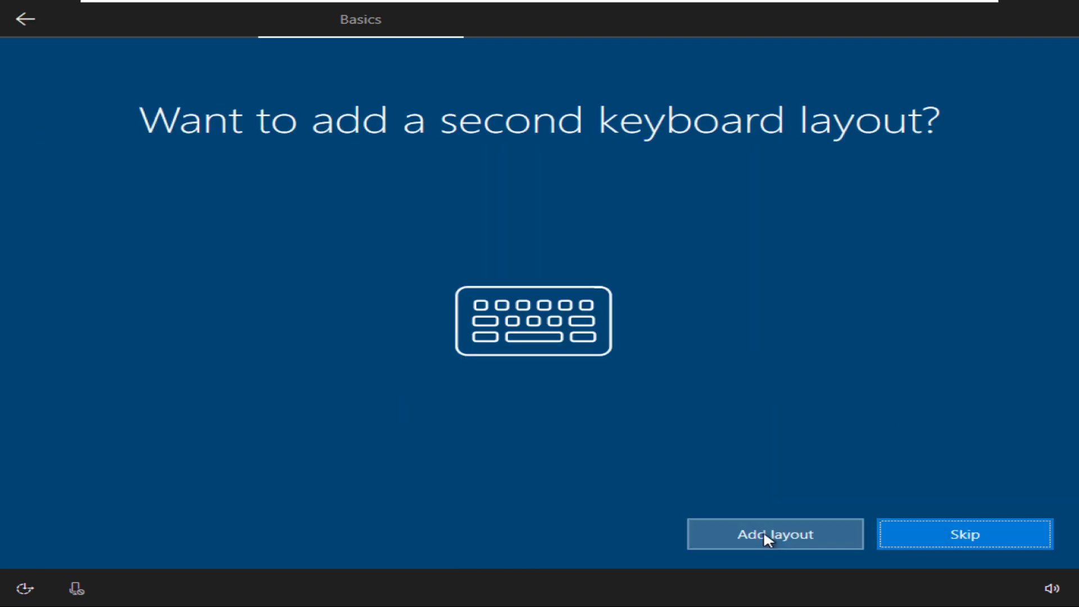
{"action": "left_click", "coordinate": [952, 539]}
Run winver to check the Windows version and open the Ease of Access display settings
{"action": "type", "text": "winver"}
{"action": "key", "text": "Return"}
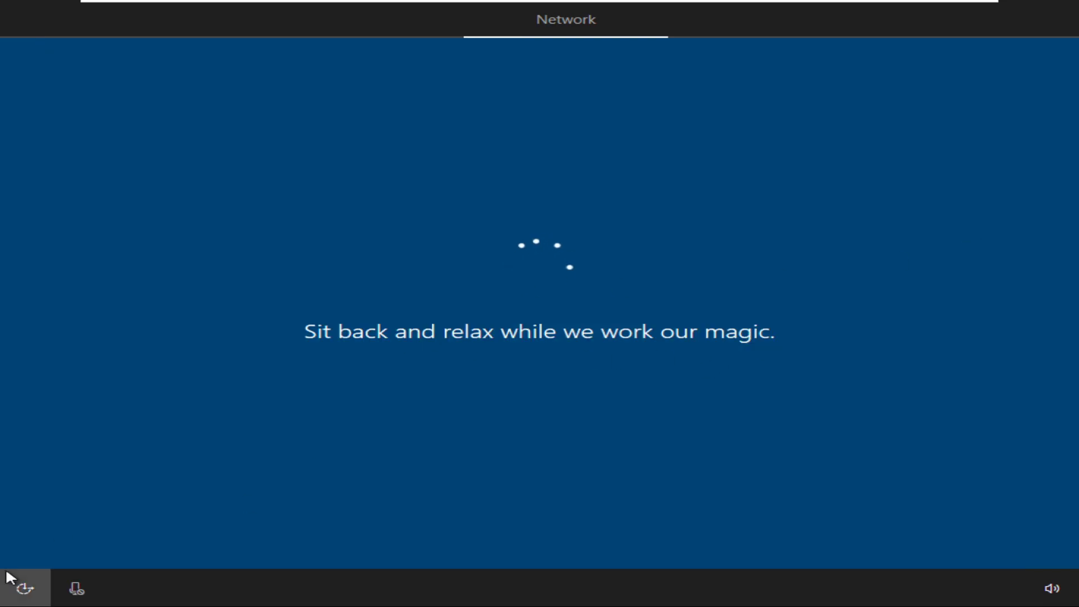
{"action": "left_click", "coordinate": [24, 588]}
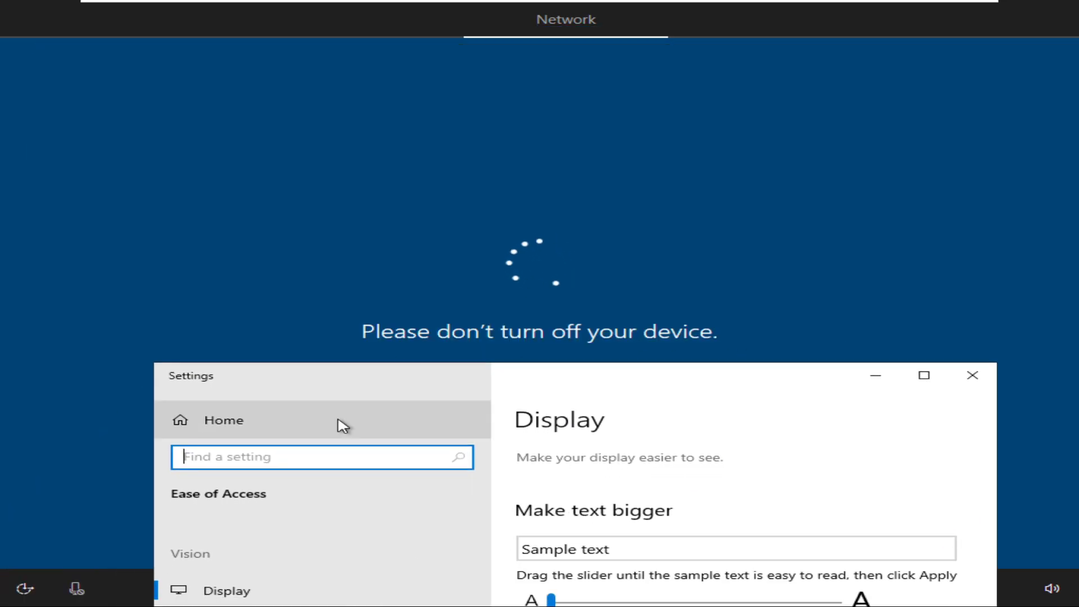
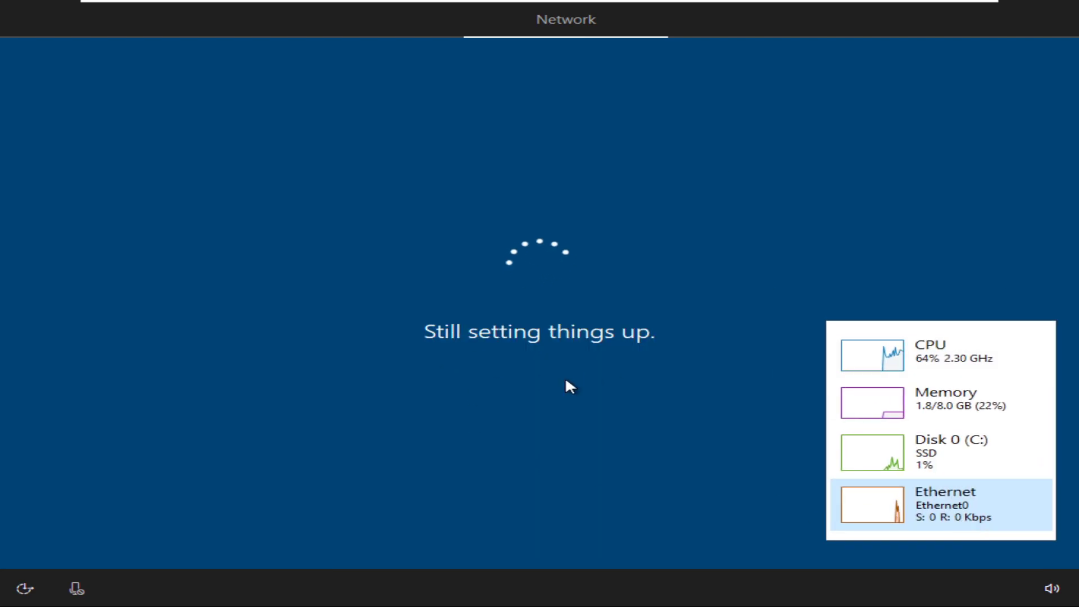
Disconnect the virtual machine's network adapter and turn off its connection at power on
{"action": "left_click", "coordinate": [216, 7]}
{"action": "left_click", "coordinate": [243, 216]}
{"action": "left_click", "coordinate": [327, 163]}
{"action": "left_click", "coordinate": [538, 103]}
{"action": "left_click", "coordinate": [539, 119]}
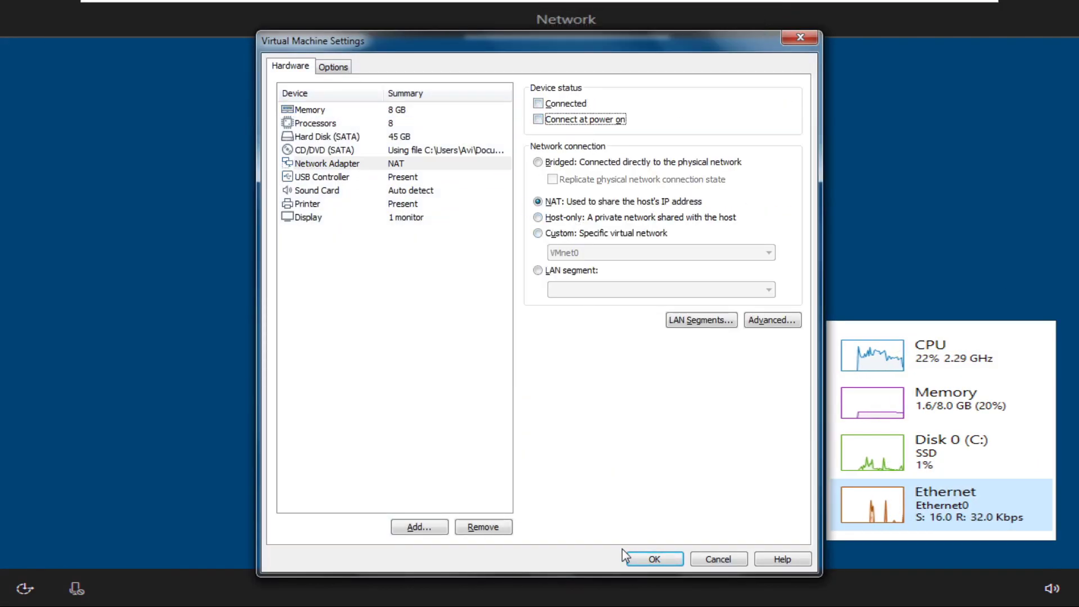
{"action": "left_click", "coordinate": [625, 555]}
{"action": "right_click", "coordinate": [837, 529]}
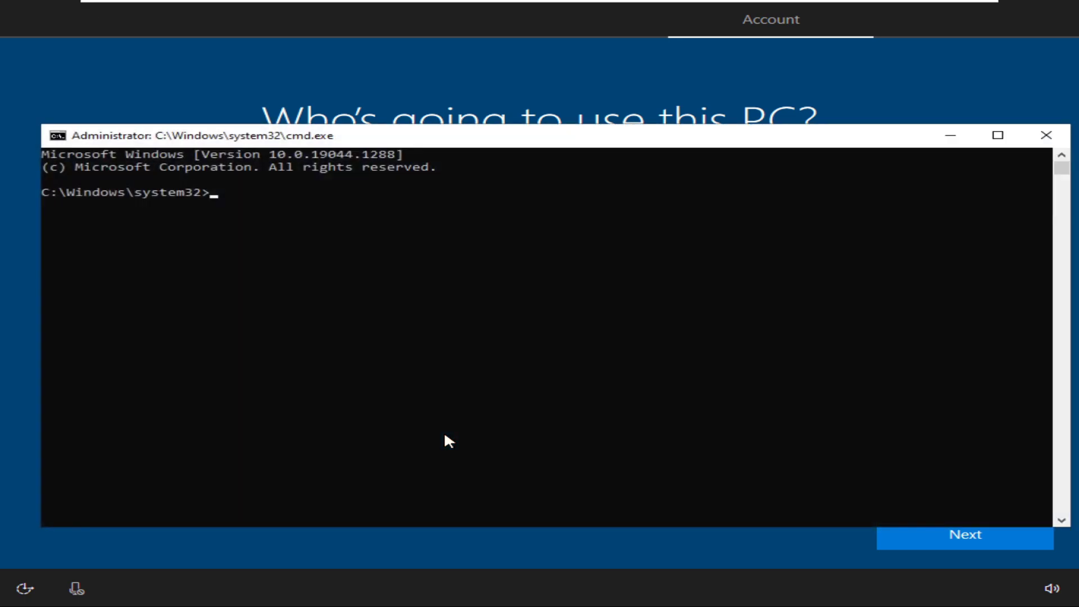
Leave the command prompt, enter the PC user's name, and continue past the following setup page without entering anything
{"action": "type", "text": "what?"}
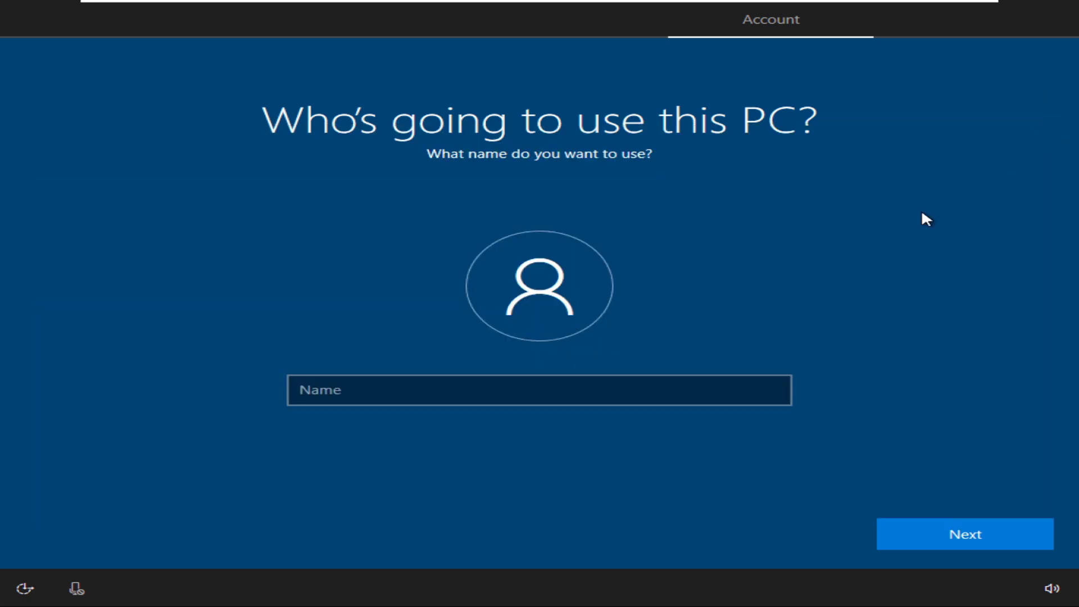
{"action": "left_click", "coordinate": [568, 395]}
{"action": "type", "text": "Asp"}
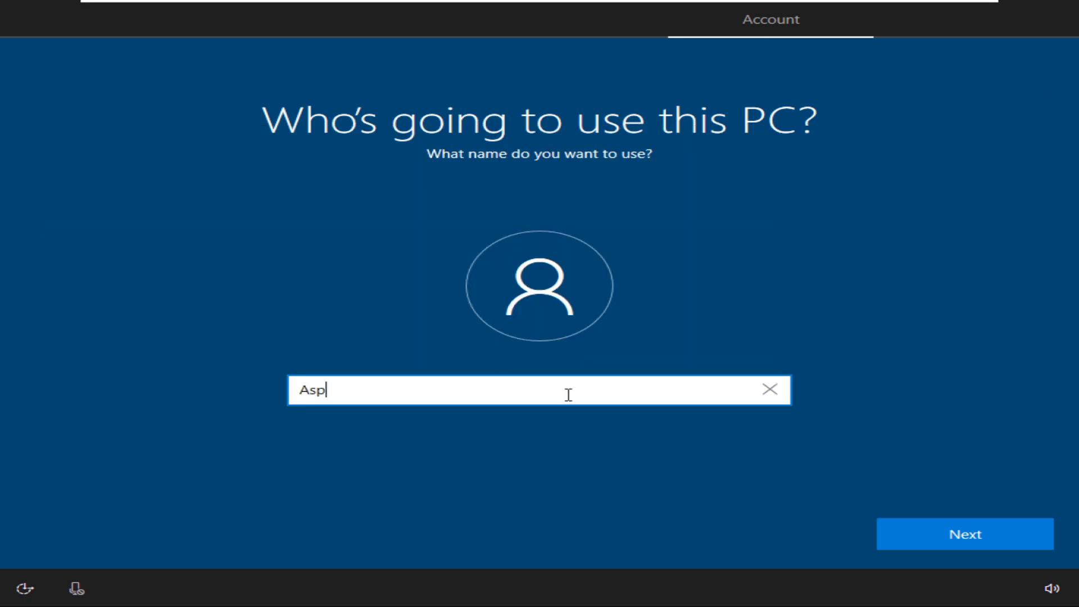
{"action": "left_click", "coordinate": [1045, 528]}
{"action": "left_click", "coordinate": [1045, 528]}
Adjust the device privacy settings in the Windows setup and accept them
{"action": "left_click", "coordinate": [555, 295]}
{"action": "left_click", "coordinate": [53, 295]}
{"action": "left_click", "coordinate": [52, 392]}
{"action": "left_click", "coordinate": [556, 375]}
{"action": "left_click", "coordinate": [554, 470]}
{"action": "scroll", "coordinate": [555, 470], "scroll_direction": "down", "scroll_amount": 1}
{"action": "left_click", "coordinate": [65, 446]}
{"action": "left_click", "coordinate": [953, 542]}
{"action": "key", "text": "shift+F10"}
{"action": "left_click_drag", "start_coordinate": [871, 33], "coordinate": [775, 502]}
{"action": "left_click", "coordinate": [944, 501]}
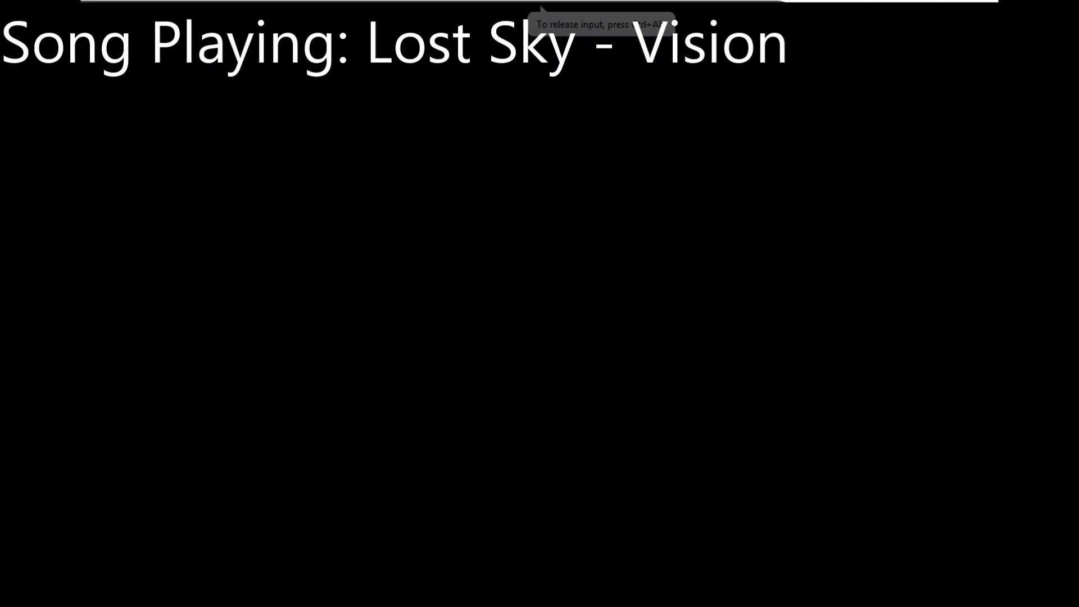
Run explorer as a new task and return to the desktop
{"action": "key", "text": "ctrl+alt+Delete"}
{"action": "key", "text": "Escape"}
{"action": "left_click", "coordinate": [187, 374]}
{"action": "left_click", "coordinate": [167, 137]}
{"action": "left_click", "coordinate": [186, 153]}
{"action": "type", "text": "explorer"}
{"action": "key", "text": "Return"}
{"action": "left_click", "coordinate": [824, 116]}
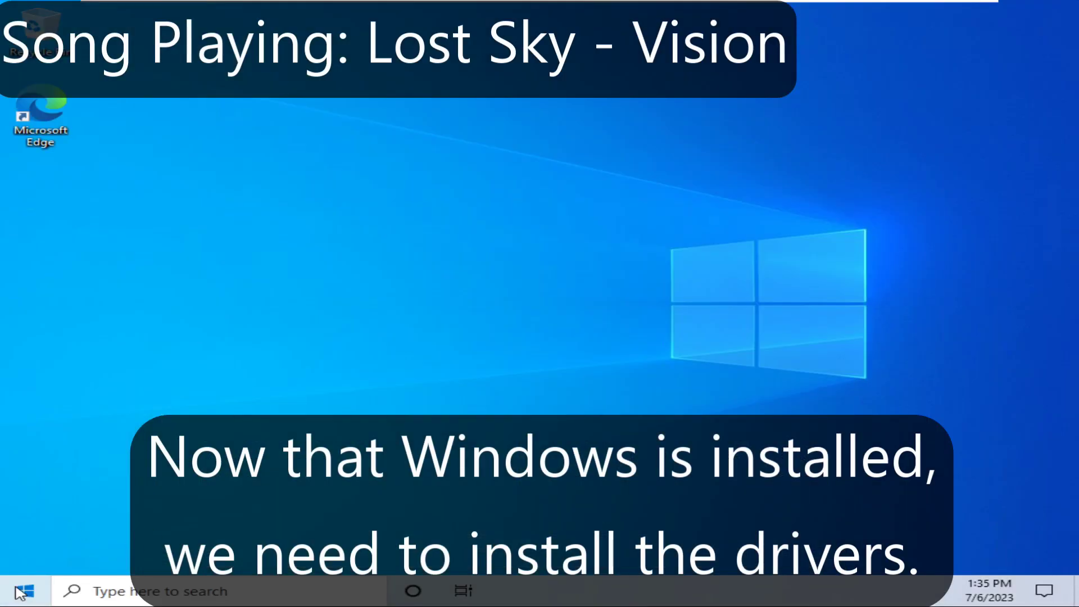
Check the Windows activation status in the system settings and close them
{"action": "left_click", "coordinate": [18, 591]}
{"action": "left_click", "coordinate": [39, 521]}
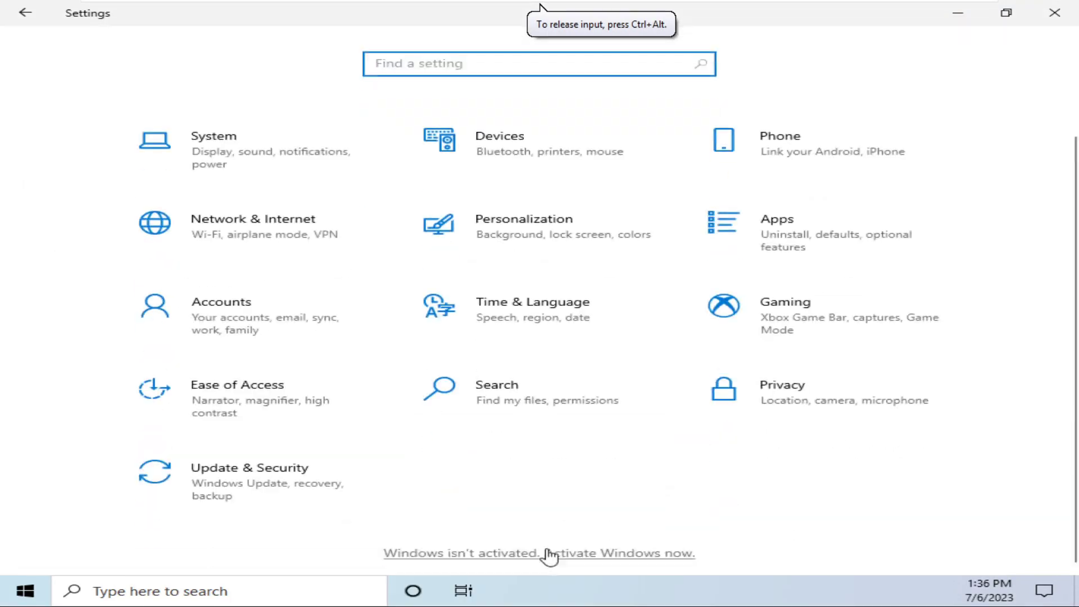
{"action": "left_click", "coordinate": [549, 551]}
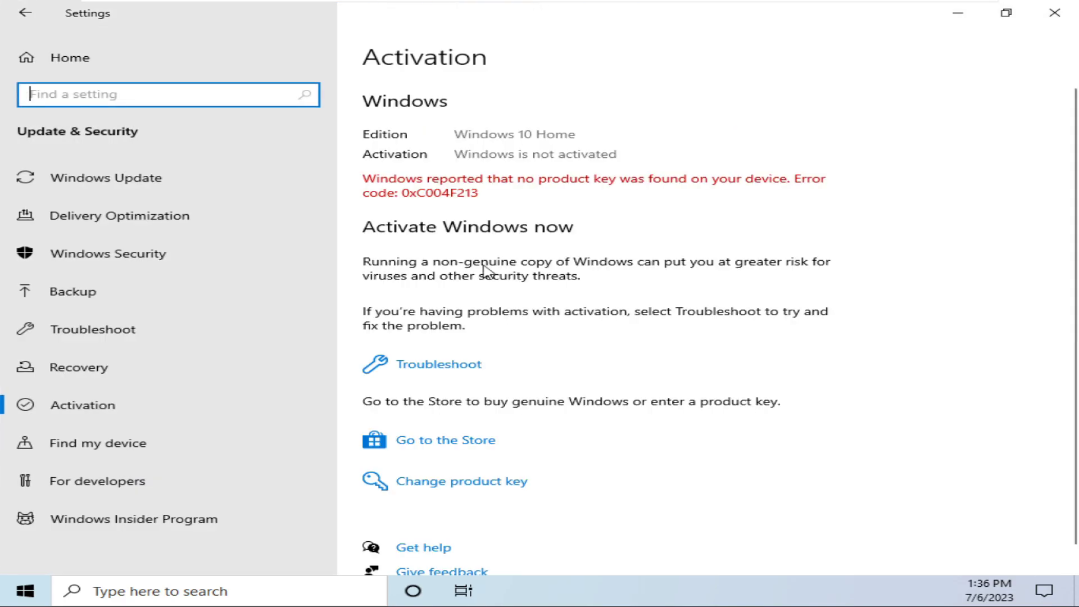
{"action": "left_click", "coordinate": [1060, 17]}
Search the system for "edge"
{"action": "left_click", "coordinate": [219, 590]}
{"action": "type", "text": "edge"}
{"action": "left_click", "coordinate": [82, 153]}
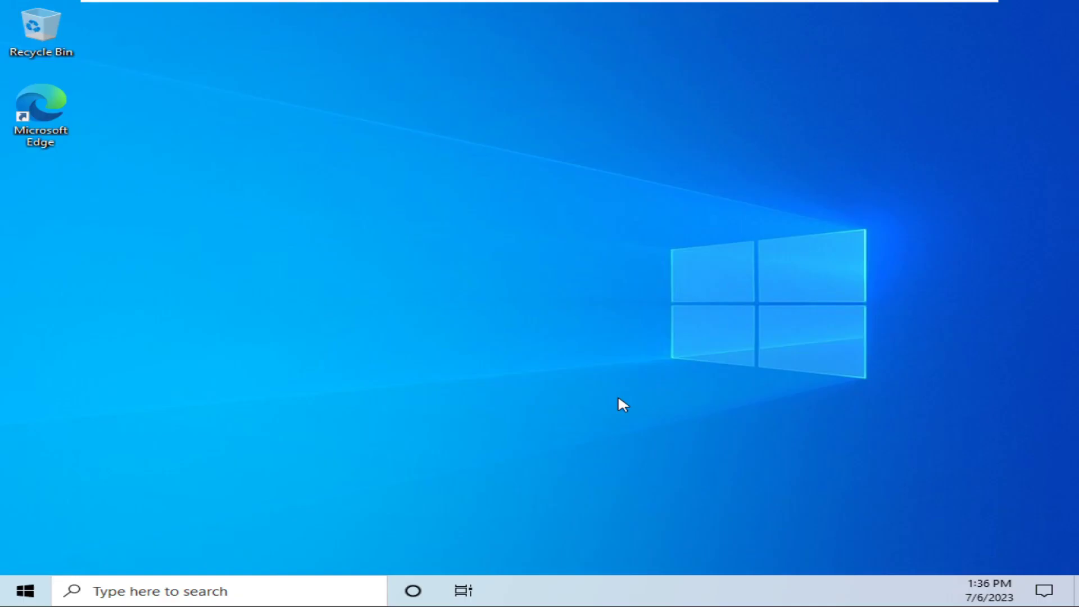
Set the display resolution to 1024 × 768 in the display settings
{"action": "right_click", "coordinate": [617, 397]}
{"action": "left_click", "coordinate": [674, 534]}
{"action": "left_click", "coordinate": [525, 322]}
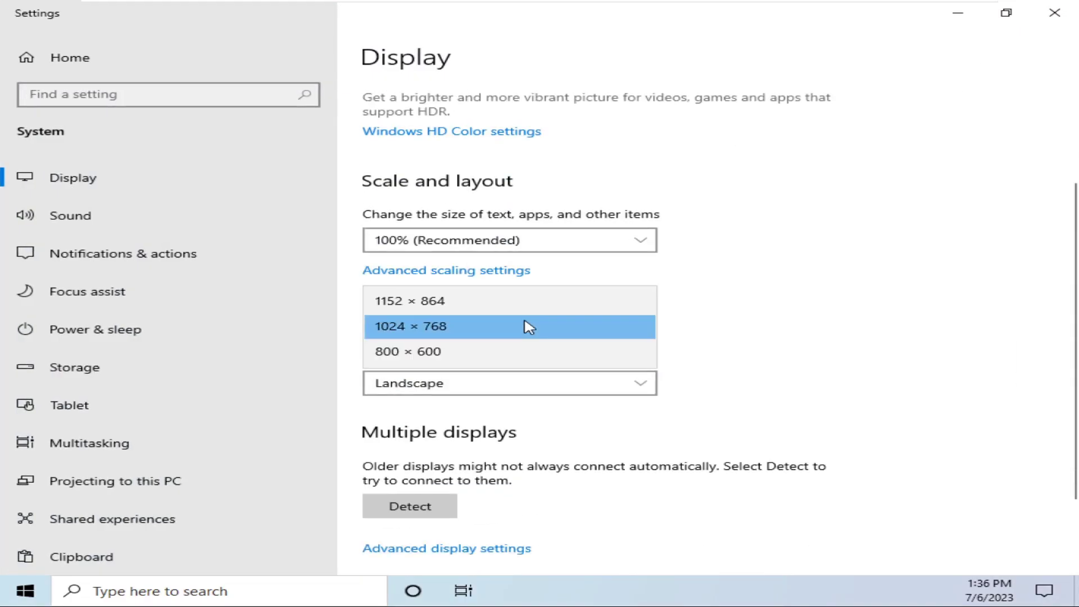
{"action": "left_click", "coordinate": [528, 327]}
{"action": "left_click", "coordinate": [809, 331]}
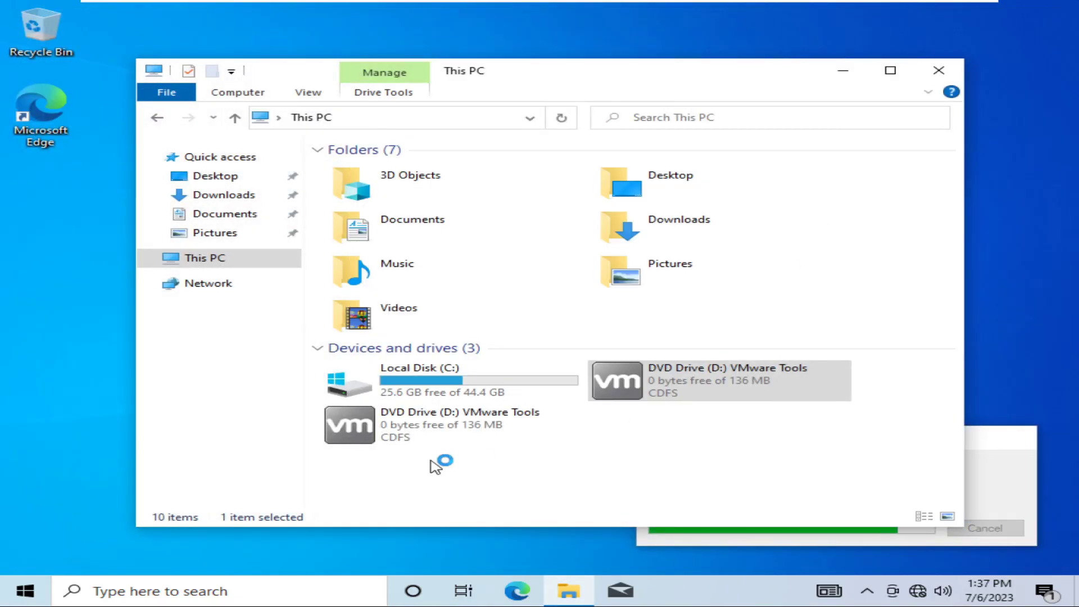
{"action": "left_click", "coordinate": [938, 475]}
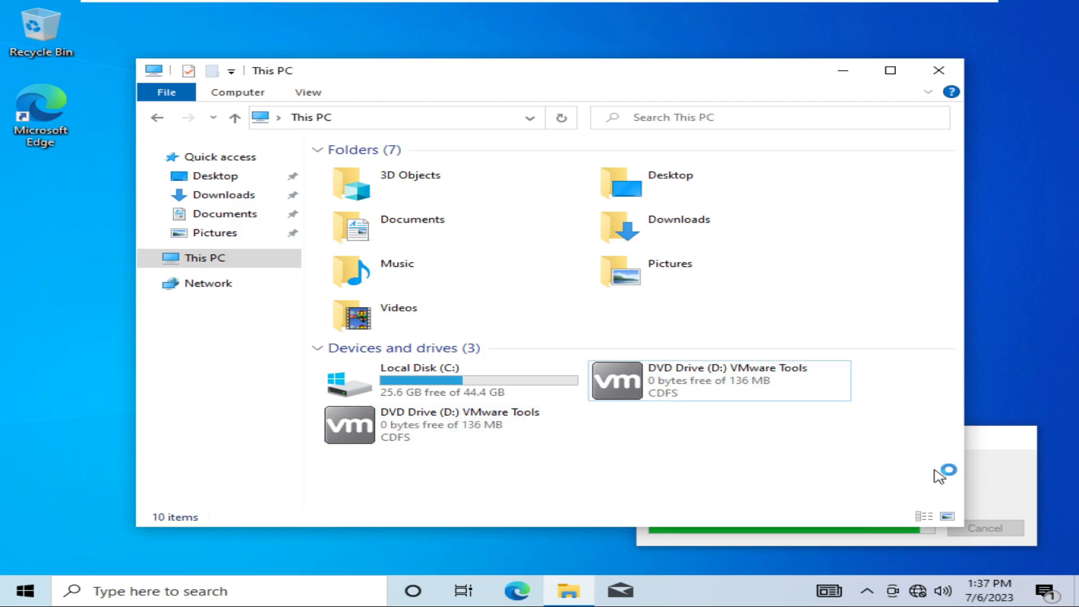
{"action": "left_click_drag", "start_coordinate": [973, 441], "coordinate": [727, 301]}
{"action": "key", "text": "alt+Tab"}
{"action": "key", "text": "alt+Tab"}
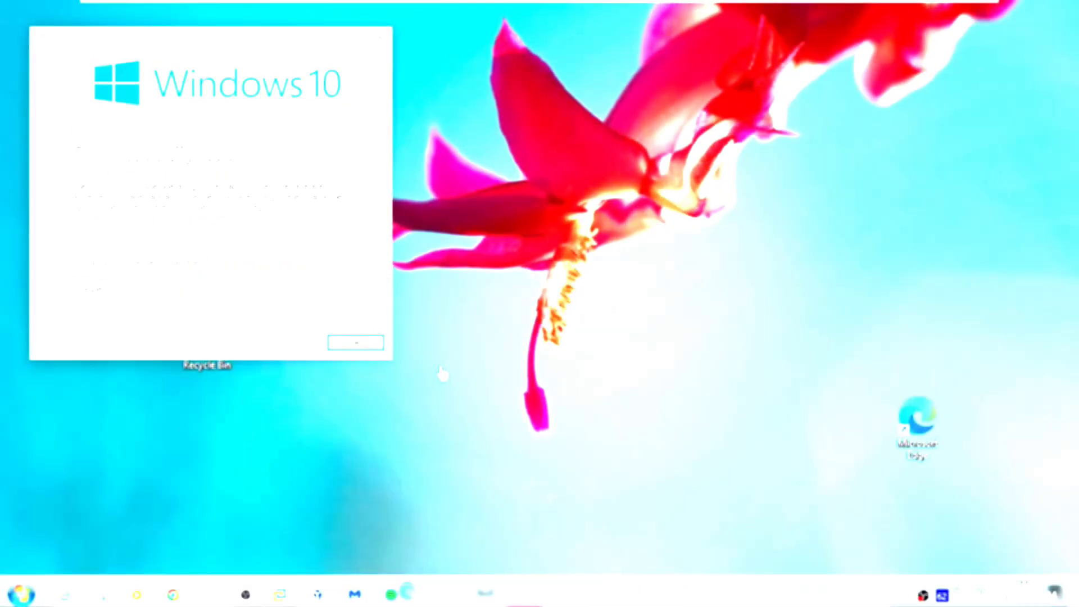
Close the Windows version dialog and mount Windows 7 Ultimate SP1 x64 edited.iso in the virtual machine's CD/DVD drive
{"action": "left_click", "coordinate": [374, 344]}
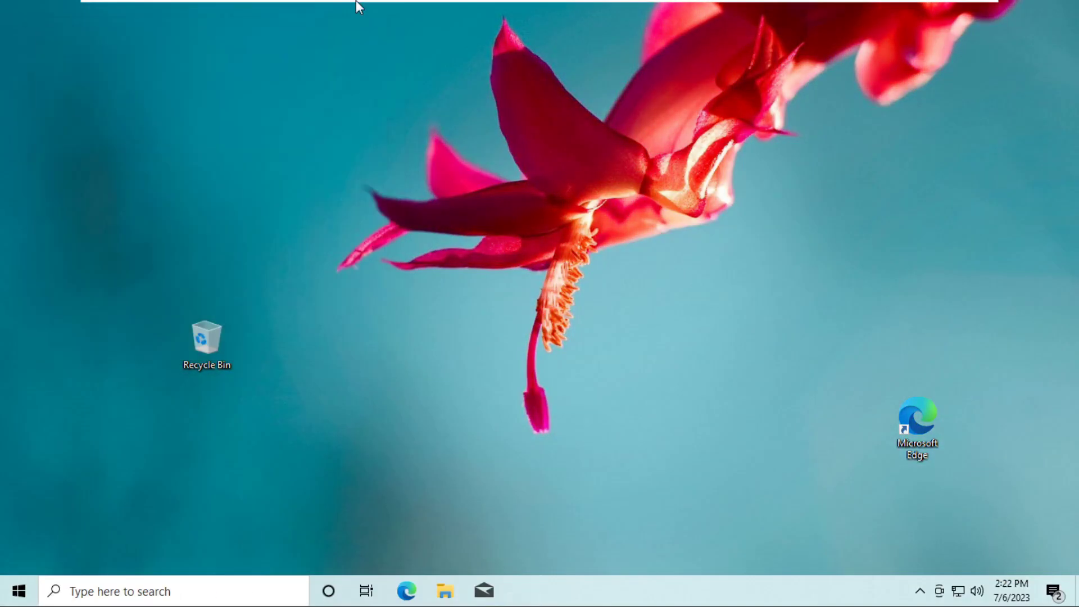
{"action": "mouse_move", "coordinate": [356, 2]}
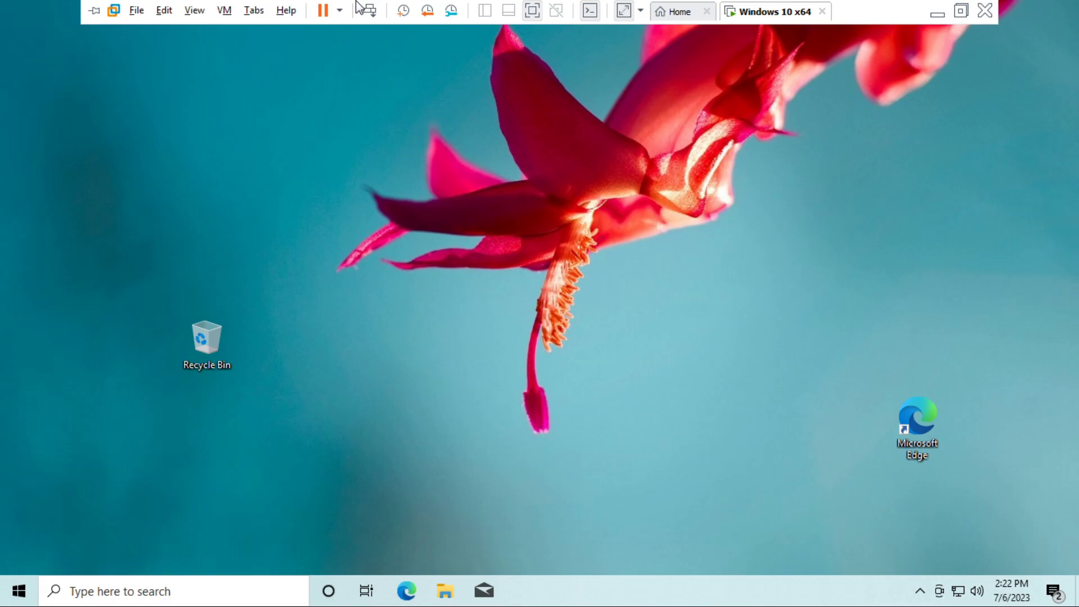
{"action": "key", "text": "alt+Tab"}
{"action": "key", "text": "alt+Tab"}
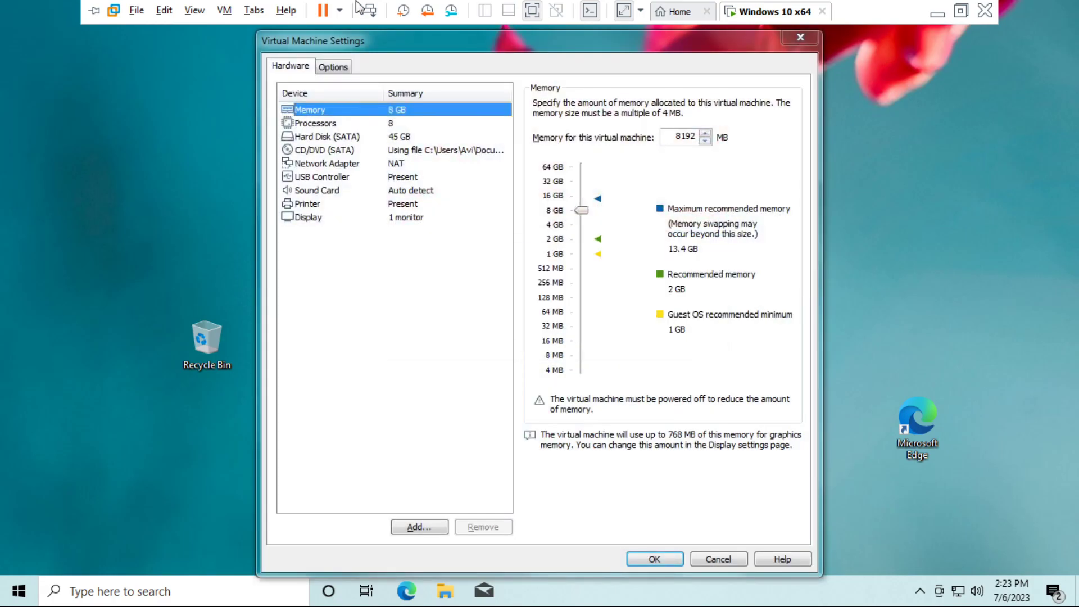
{"action": "left_click", "coordinate": [495, 151]}
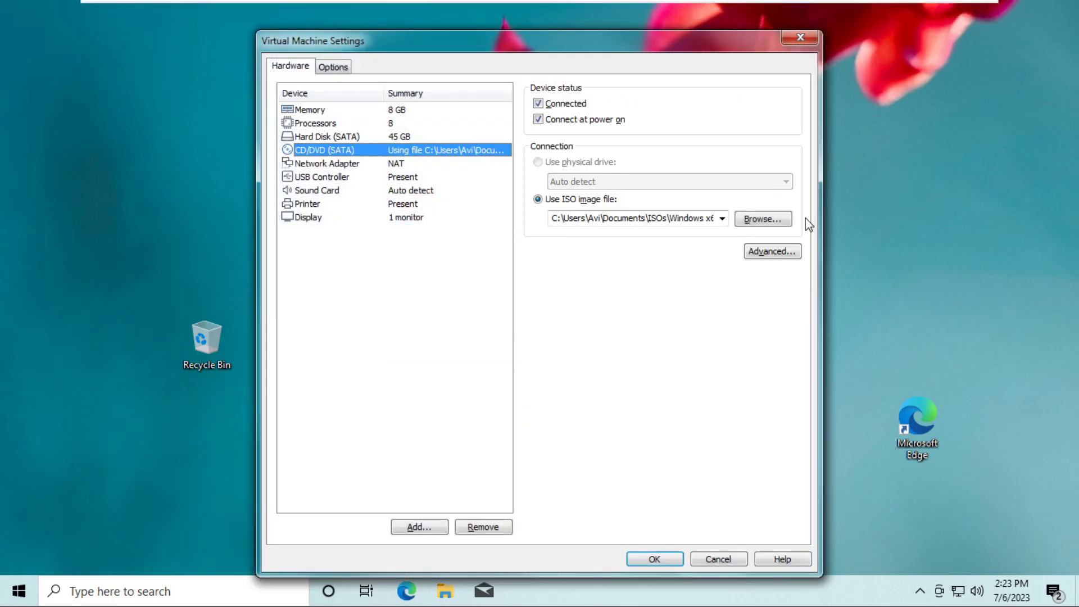
{"action": "left_click", "coordinate": [790, 221]}
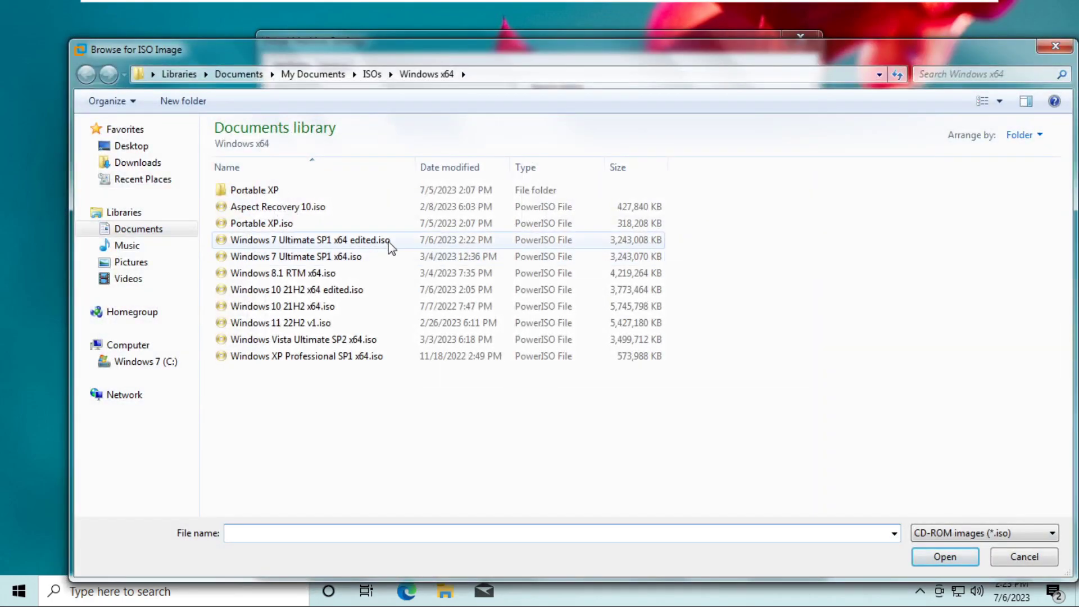
{"action": "left_click", "coordinate": [391, 242]}
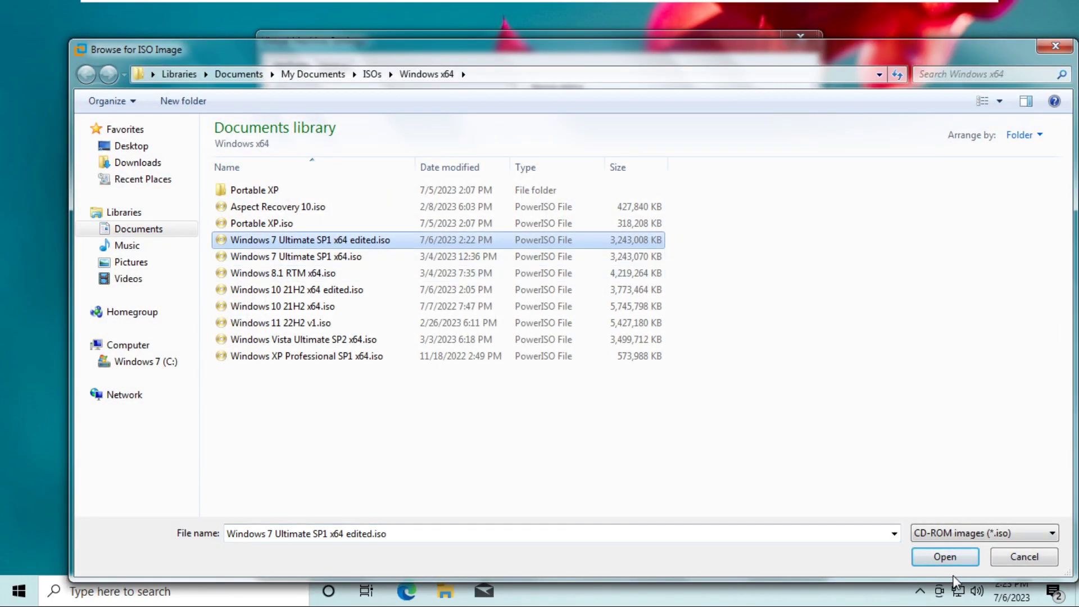
{"action": "left_click", "coordinate": [954, 559]}
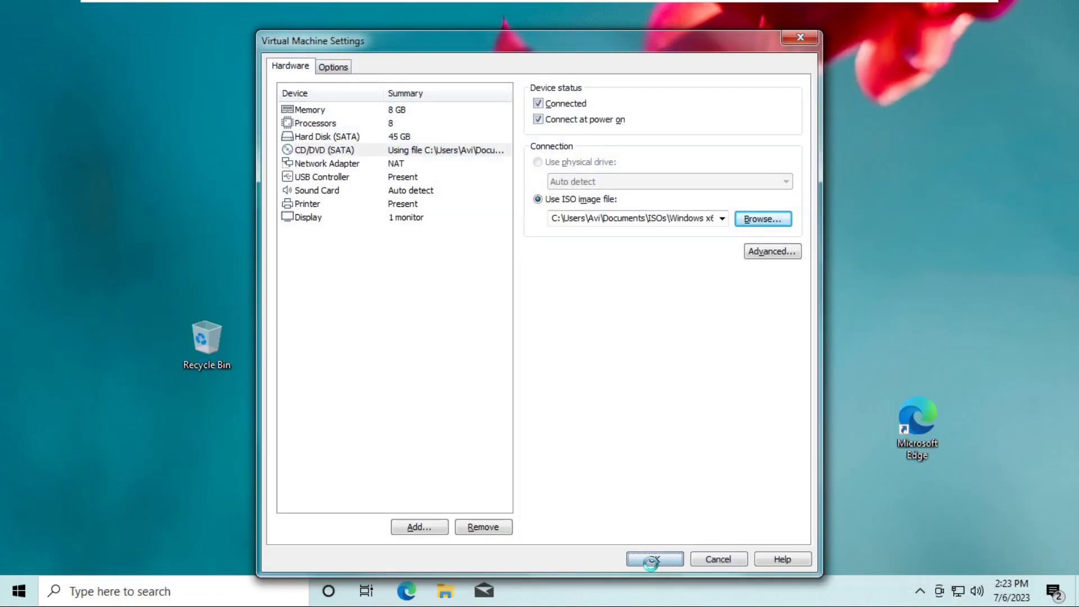
{"action": "left_click", "coordinate": [650, 557]}
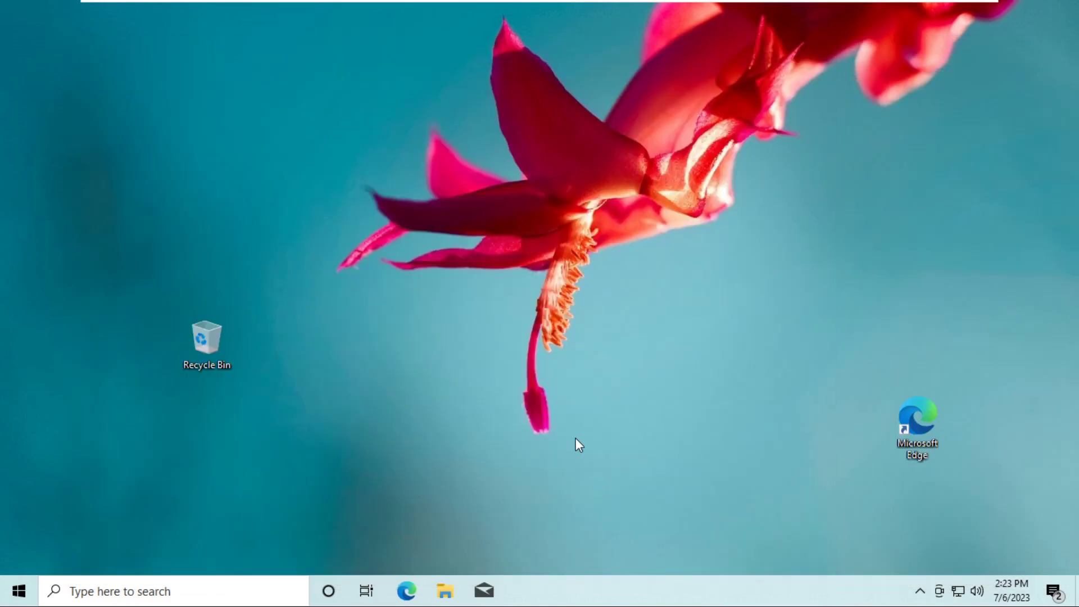
Launch the Windows 7 setup from DVD drive D: with administrator approval and start the installation
{"action": "key", "text": "super+e"}
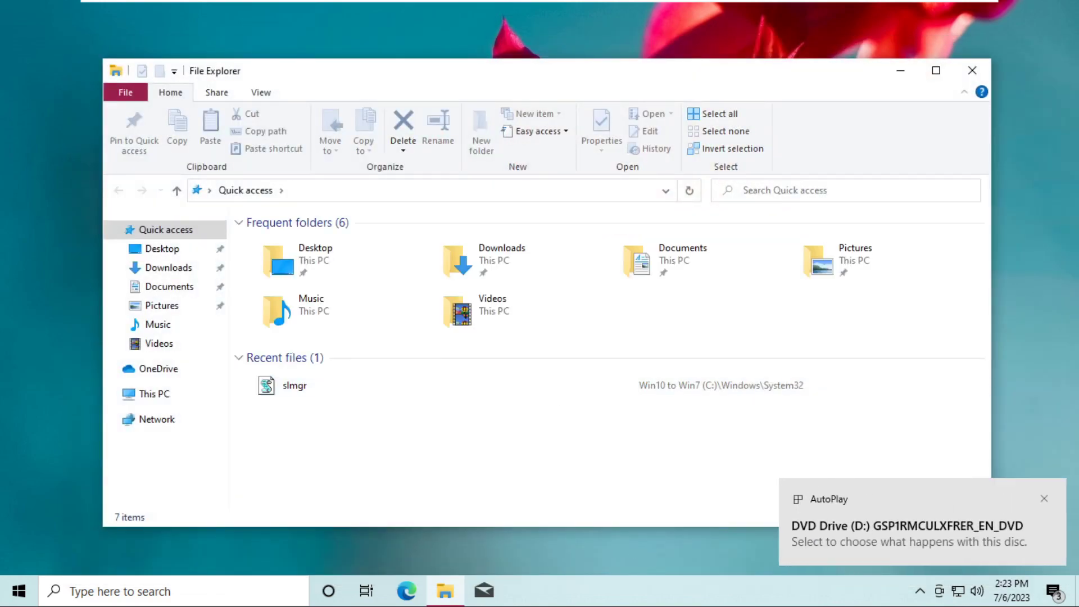
{"action": "left_click", "coordinate": [148, 392]}
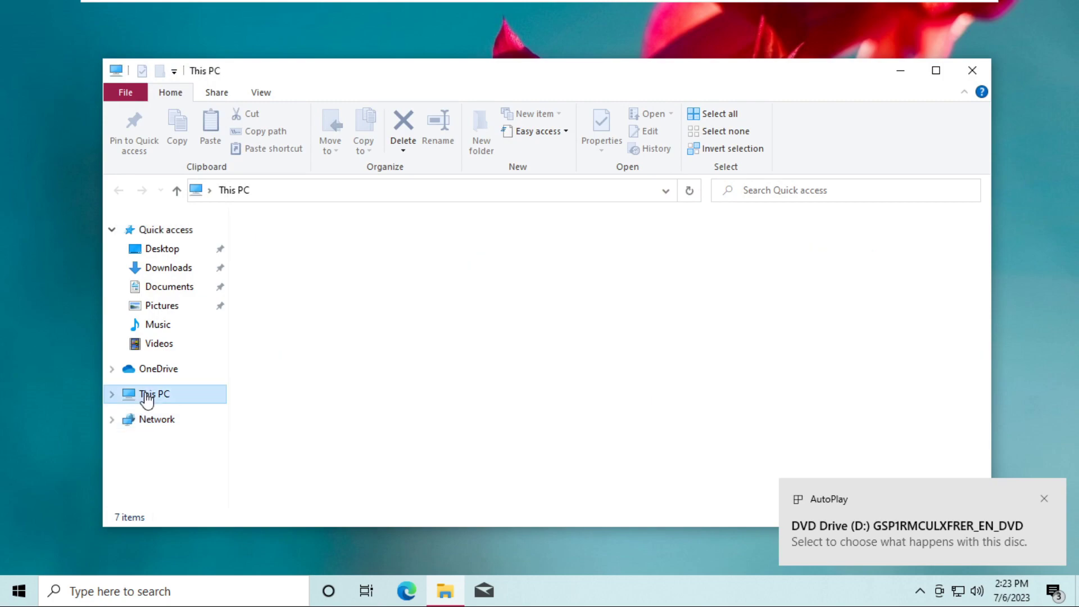
{"action": "left_click", "coordinate": [580, 409]}
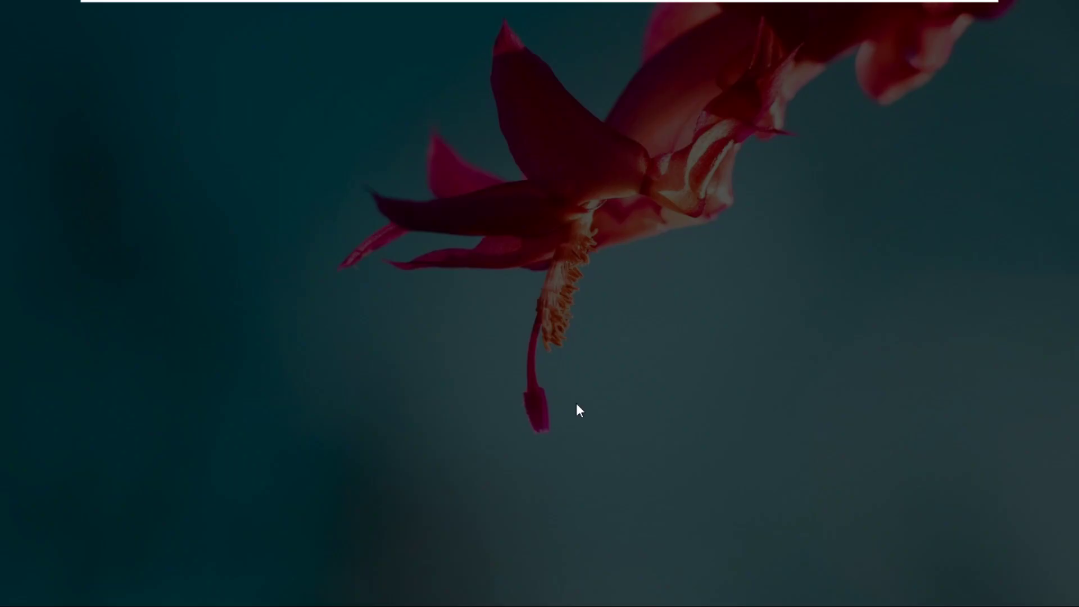
{"action": "left_click", "coordinate": [533, 406]}
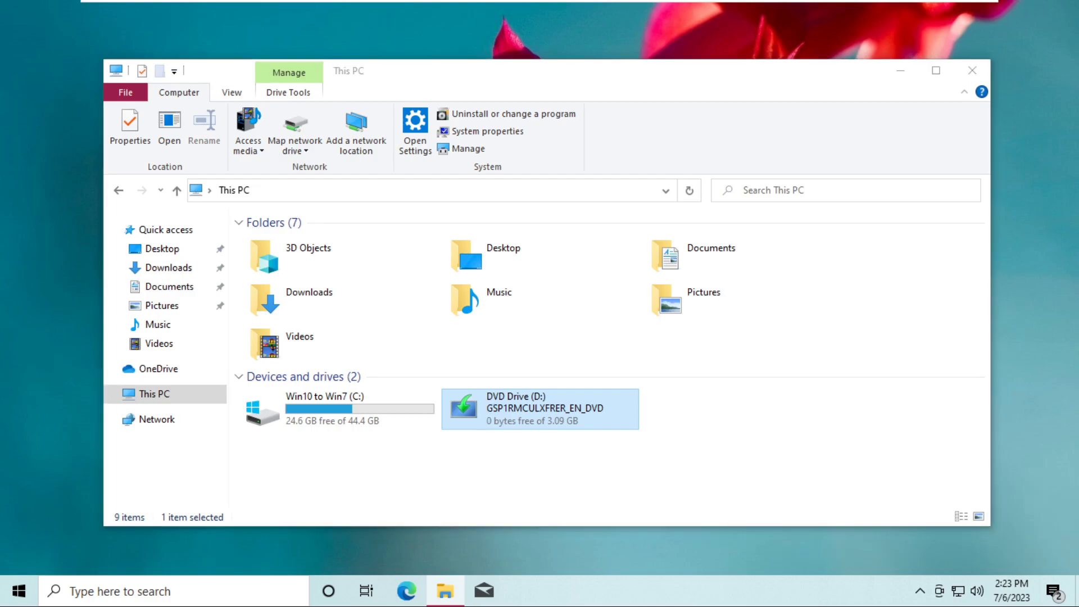
{"action": "left_click", "coordinate": [540, 324]}
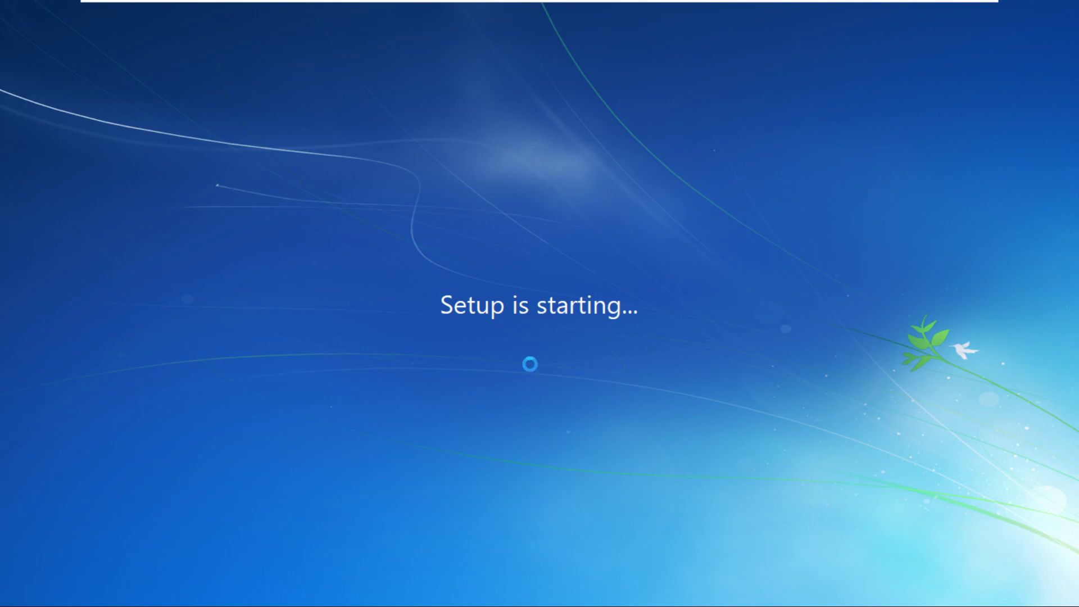
Open a command prompt over the Windows 7 setup and write "I clicked shift+f10" in it
{"action": "key", "text": "shift+F10"}
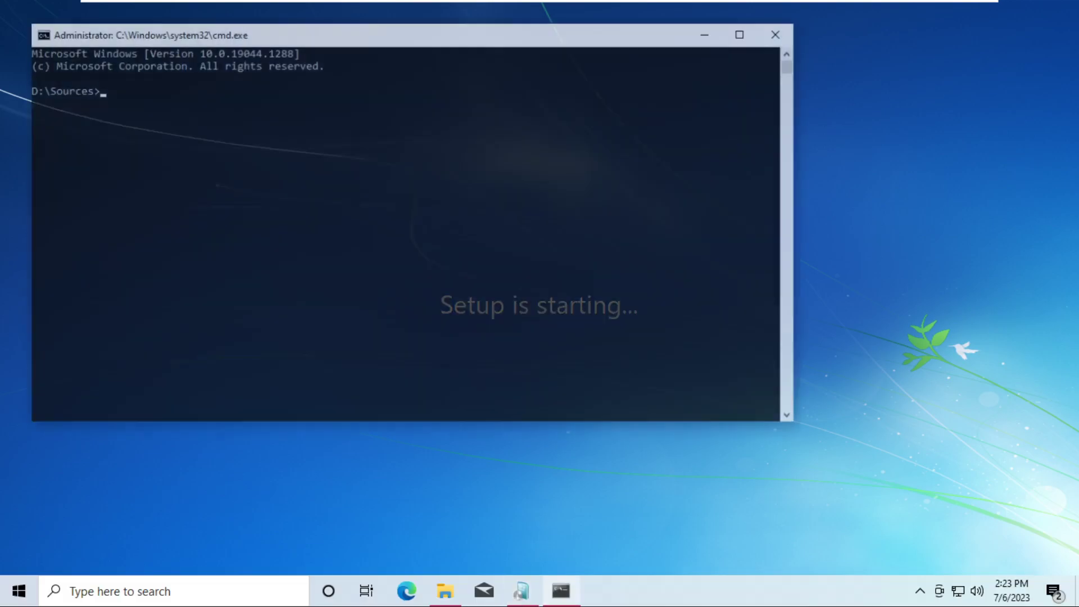
{"action": "left_click_drag", "start_coordinate": [422, 354], "coordinate": [181, 80]}
{"action": "left_click", "coordinate": [251, 151]}
{"action": "type", "text": "I clicked "}
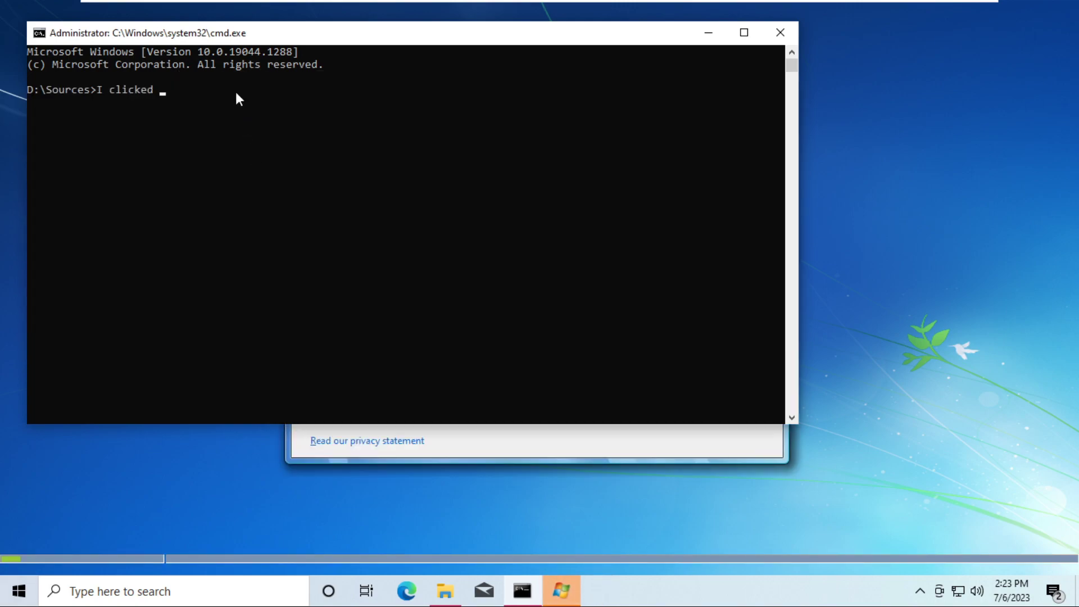
{"action": "type", "text": "shift+f10"}
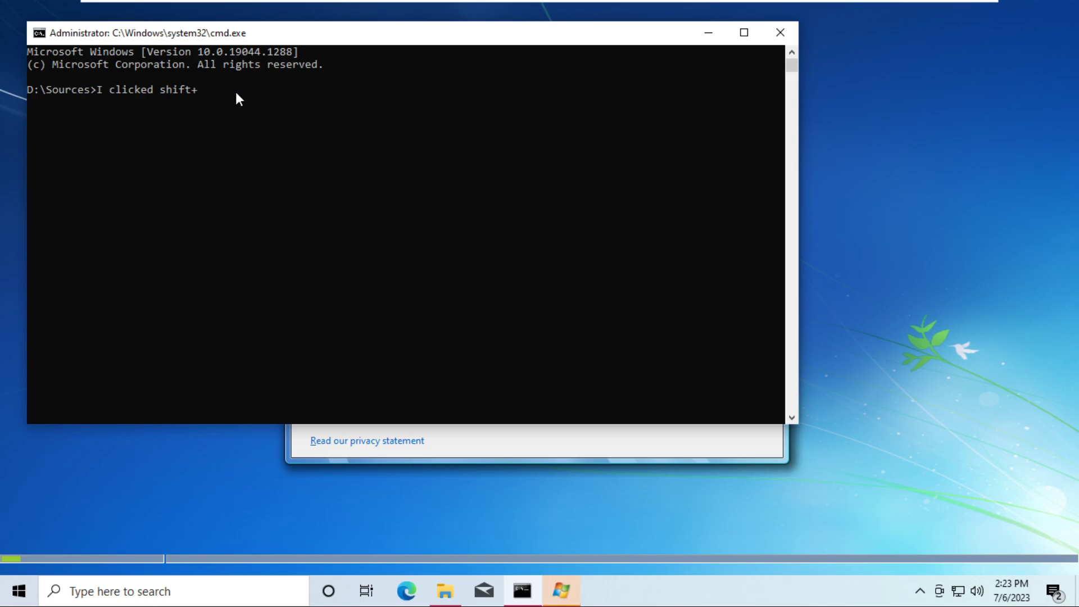
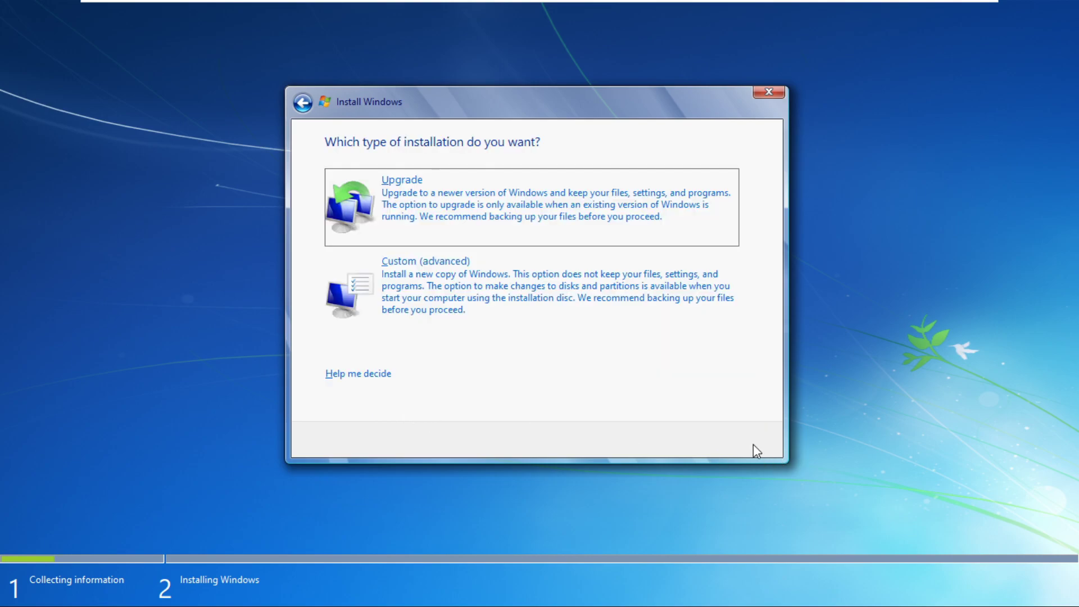
Try the Upgrade installation type for Windows 7, and close the compatibility report and the installer
{"action": "left_click", "coordinate": [510, 235]}
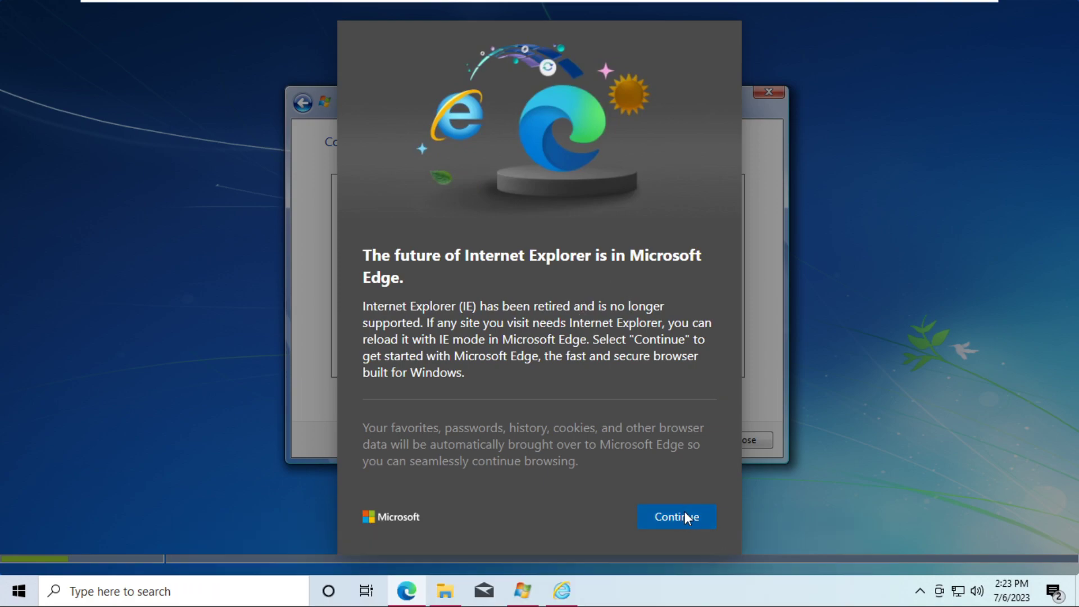
{"action": "left_click", "coordinate": [682, 516]}
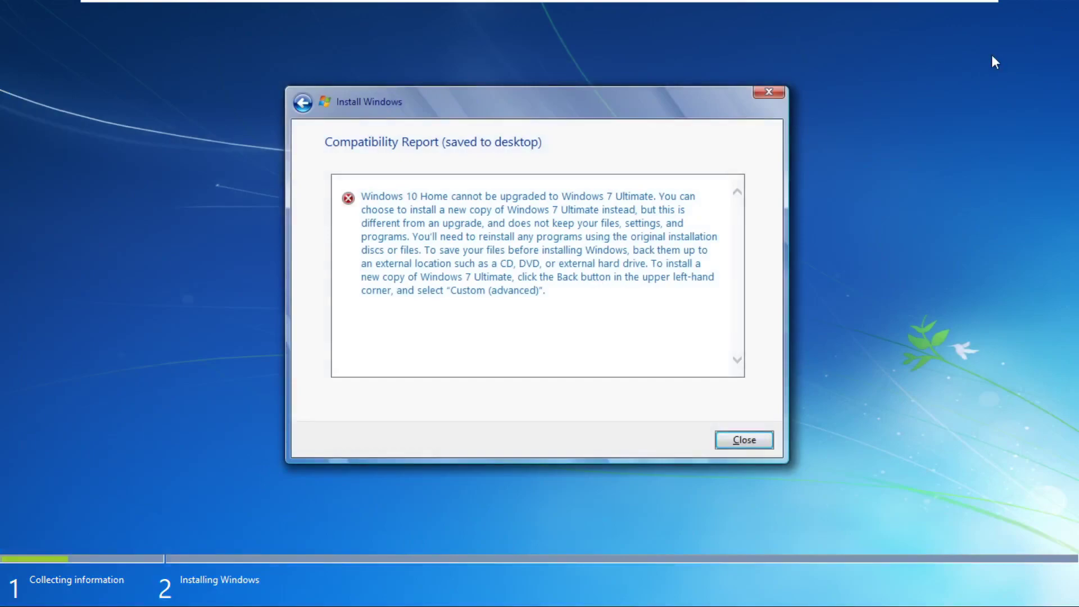
{"action": "left_click_drag", "start_coordinate": [663, 296], "coordinate": [508, 223]}
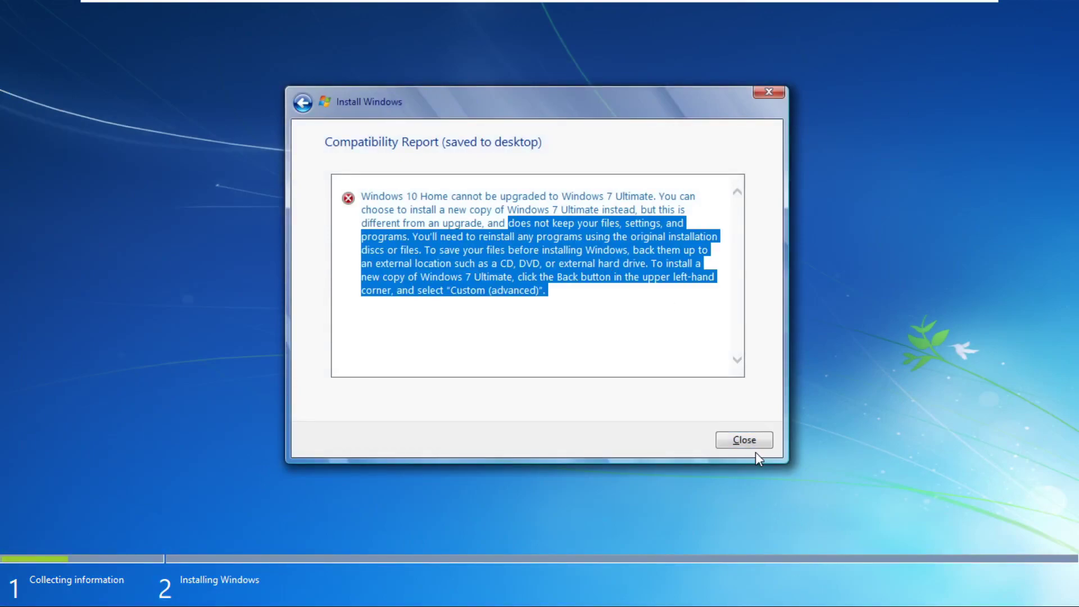
{"action": "left_click", "coordinate": [744, 440]}
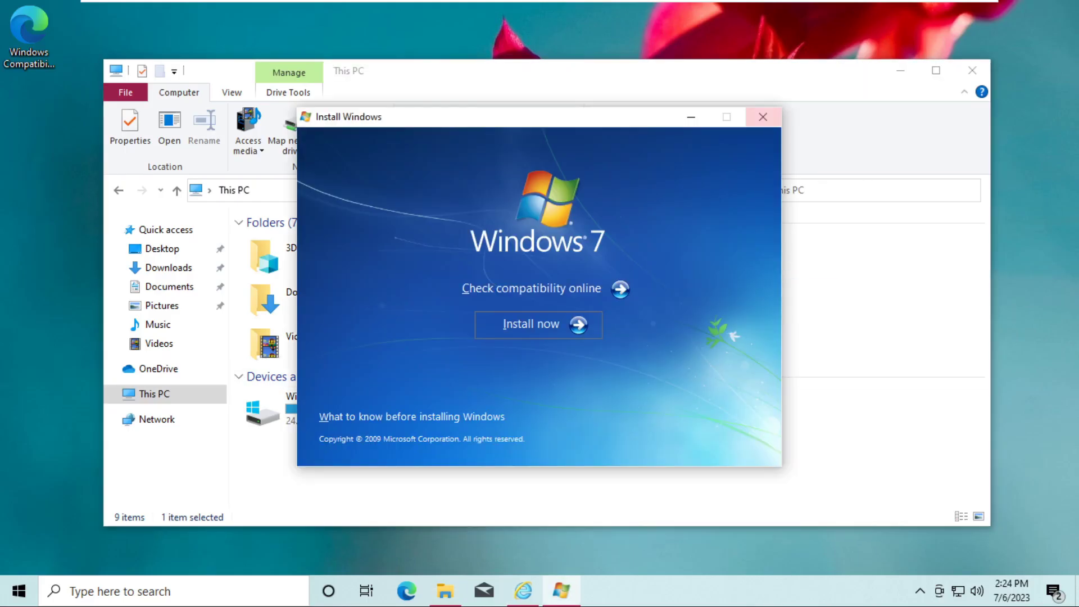
{"action": "left_click", "coordinate": [762, 117]}
{"action": "left_click_drag", "start_coordinate": [602, 446], "coordinate": [551, 382]}
Open the Documents library in the host computer's file manager
{"action": "mouse_move", "coordinate": [308, 8]}
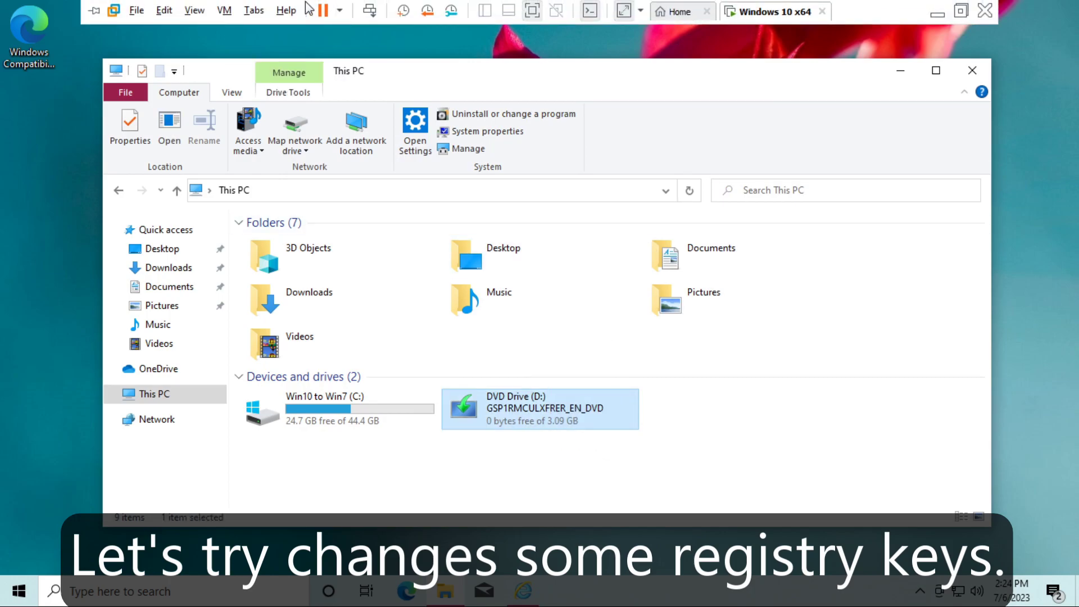
{"action": "key", "text": "super+e"}
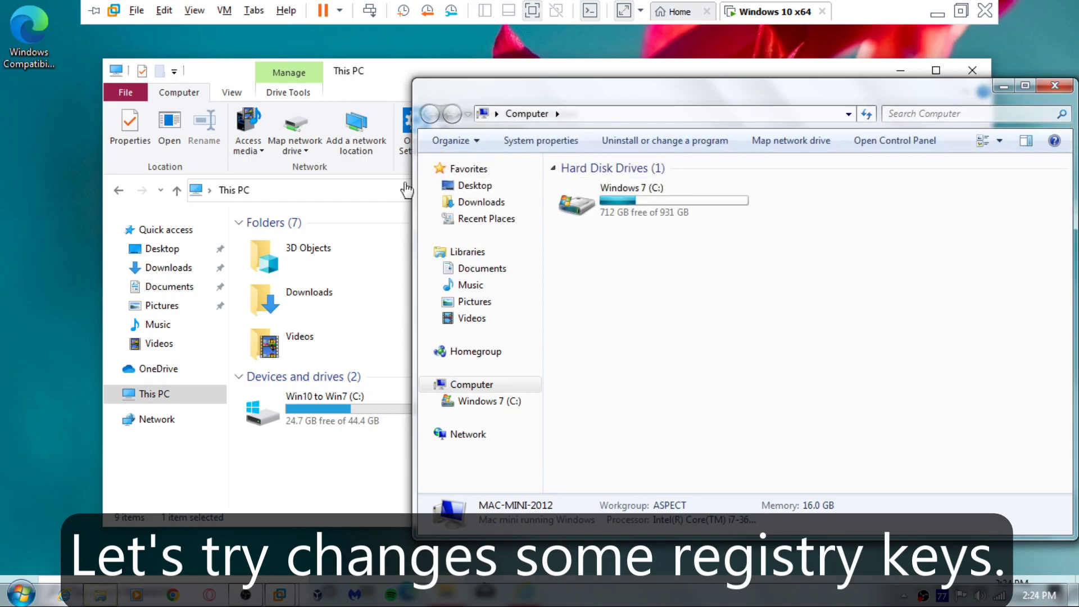
{"action": "left_click", "coordinate": [495, 268]}
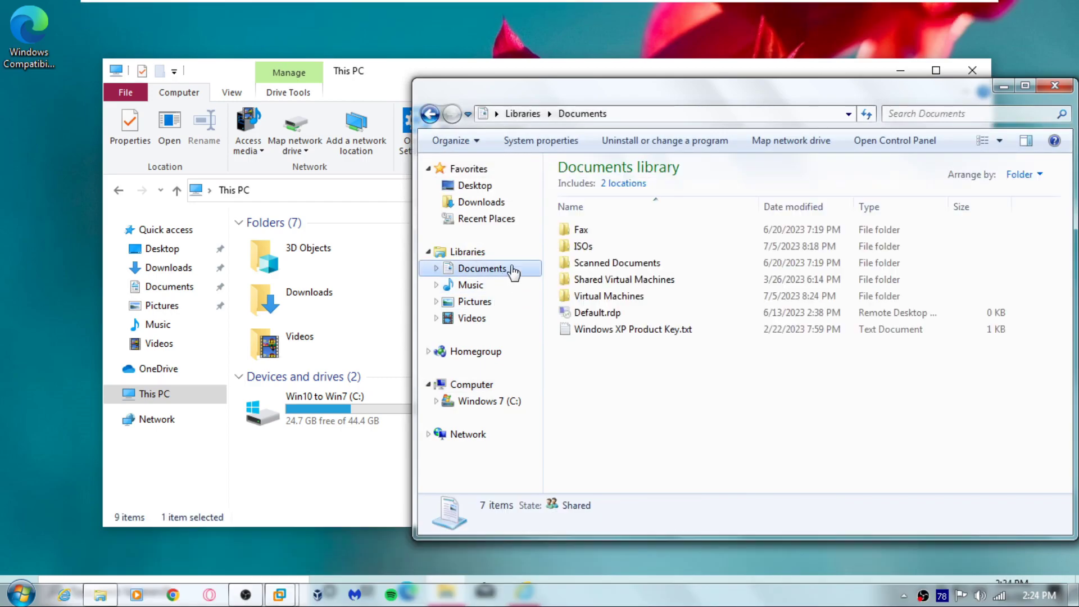
Try to permanently delete "Windows 7 Ultimate SP1 x64 edited.iso" from the Windows x64 folder inside ISOs
{"action": "double_click", "coordinate": [612, 243]}
{"action": "double_click", "coordinate": [620, 230]}
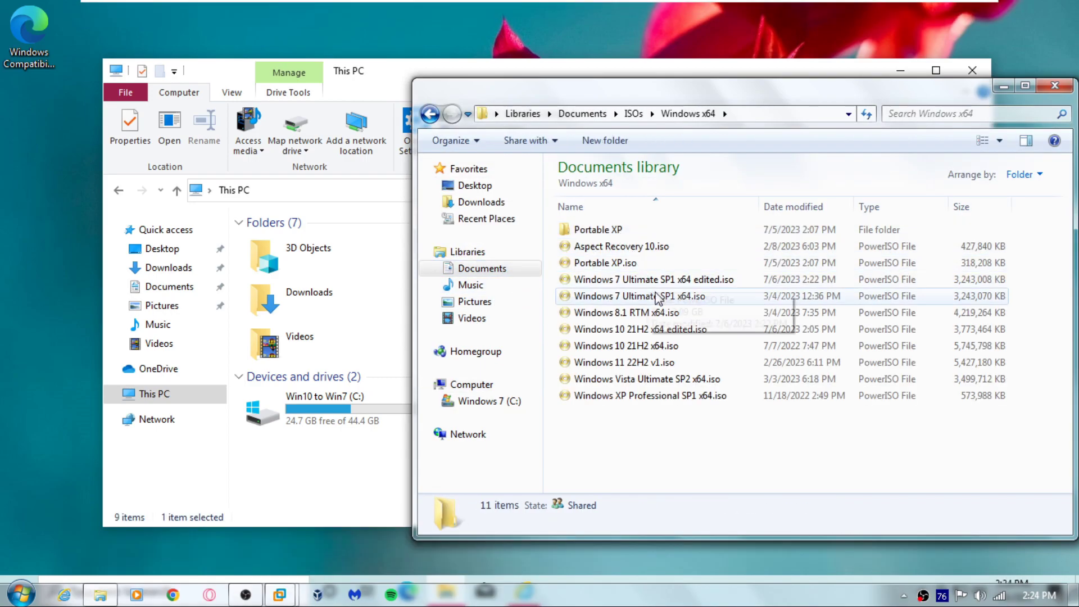
{"action": "left_click", "coordinate": [670, 280]}
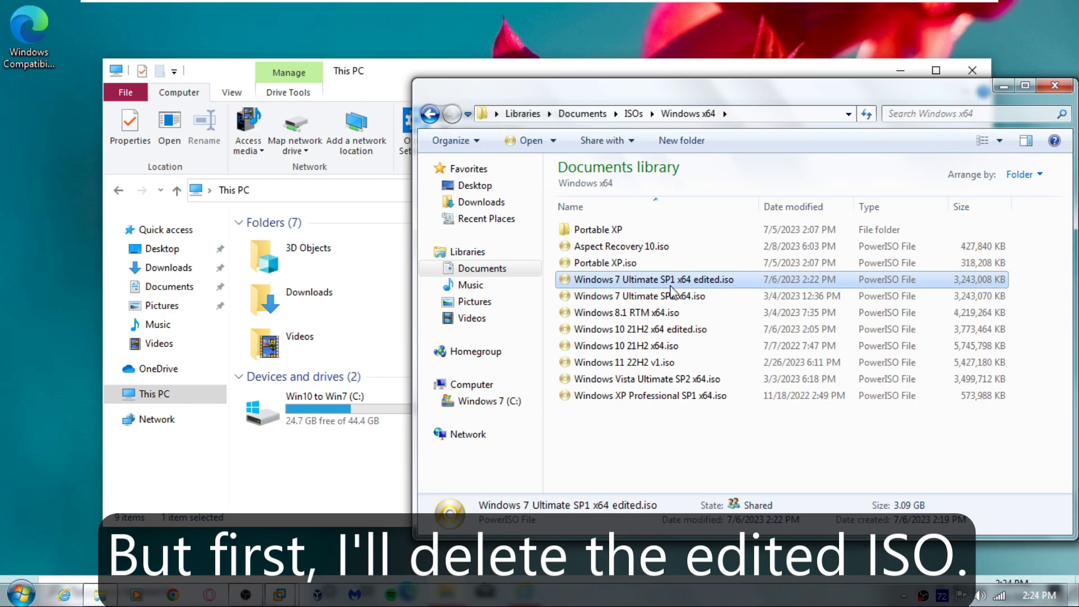
{"action": "key", "text": "shift+Delete"}
{"action": "key", "text": "Return"}
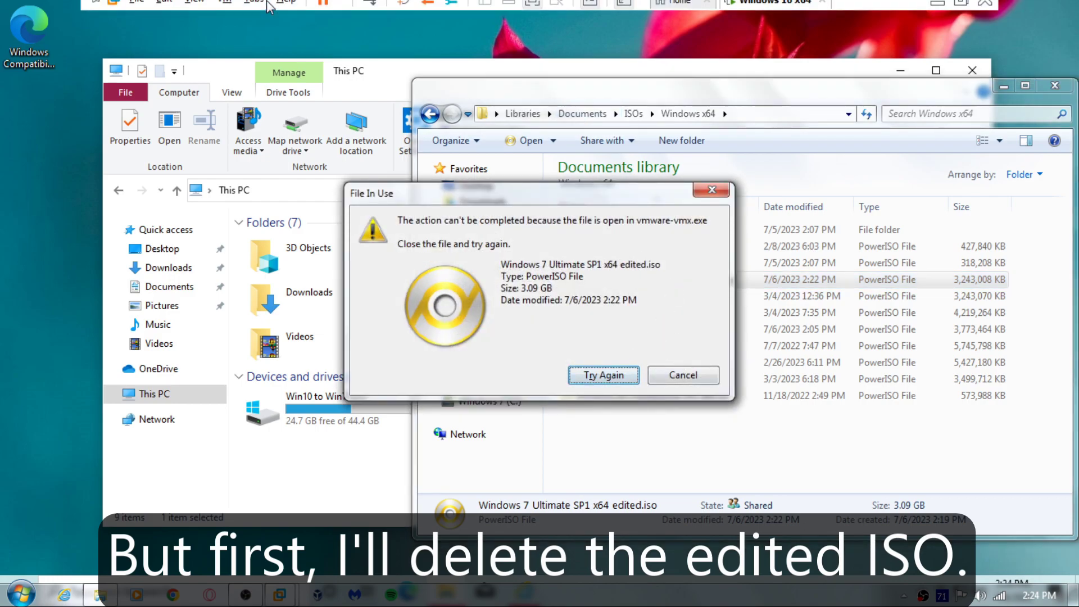
Set the virtual machine's CD/DVD drive to use the image "Windows 7 Ultimate SP1 x64.iso" and apply the settings
{"action": "left_click", "coordinate": [241, 5]}
{"action": "left_click", "coordinate": [237, 4]}
{"action": "left_click", "coordinate": [228, 10]}
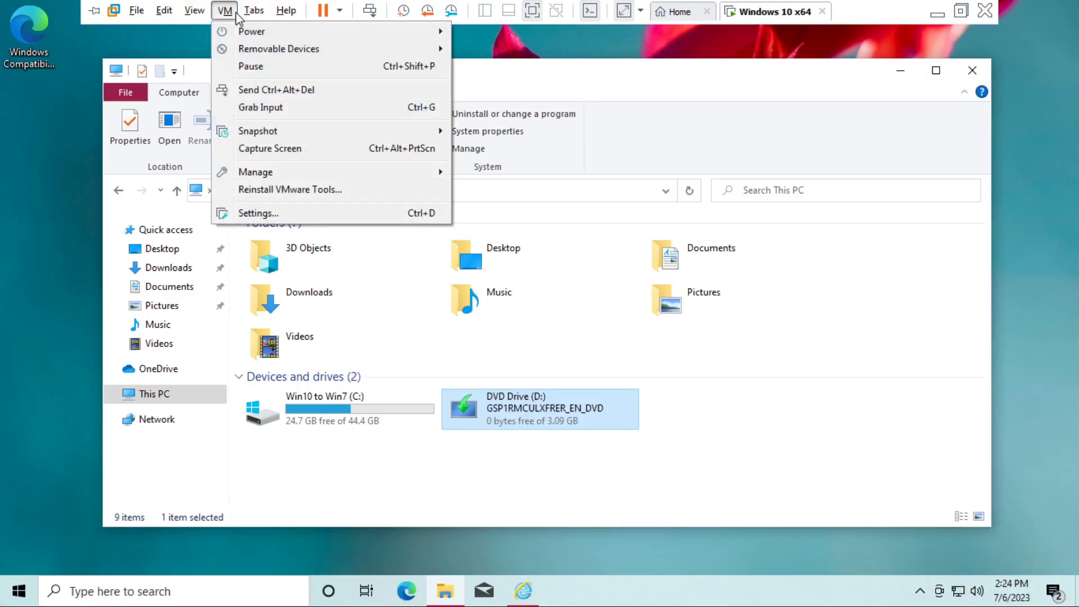
{"action": "left_click", "coordinate": [288, 212]}
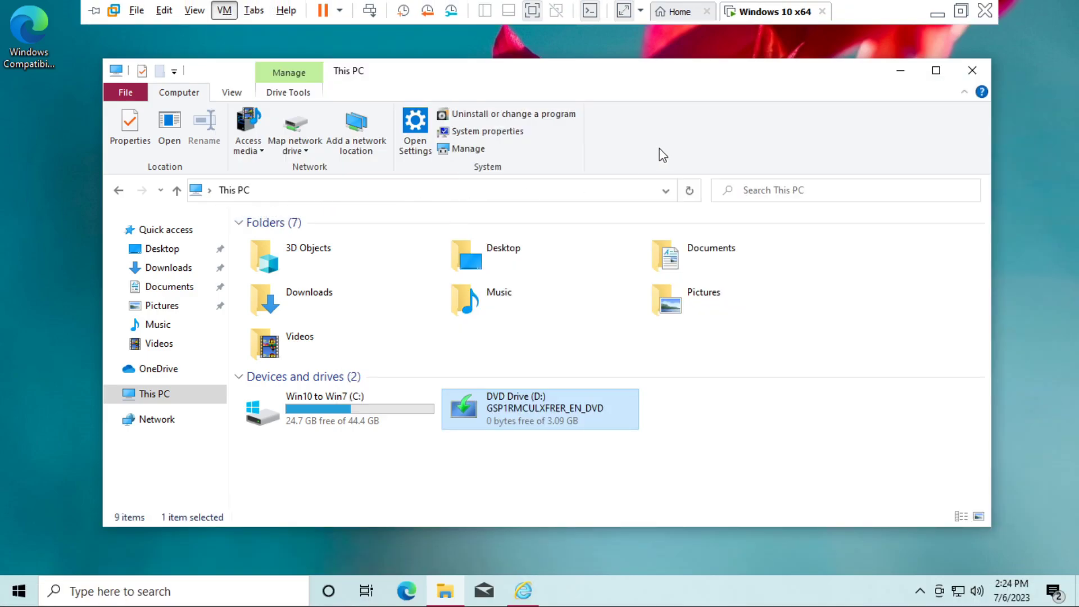
{"action": "left_click", "coordinate": [382, 164]}
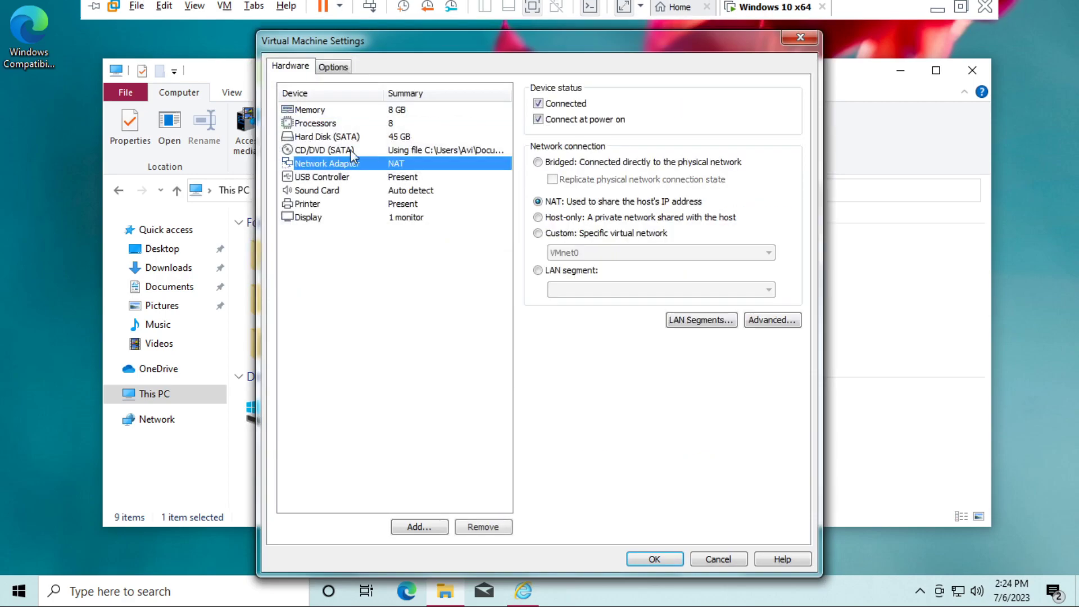
{"action": "left_click", "coordinate": [350, 149]}
{"action": "left_click", "coordinate": [785, 220]}
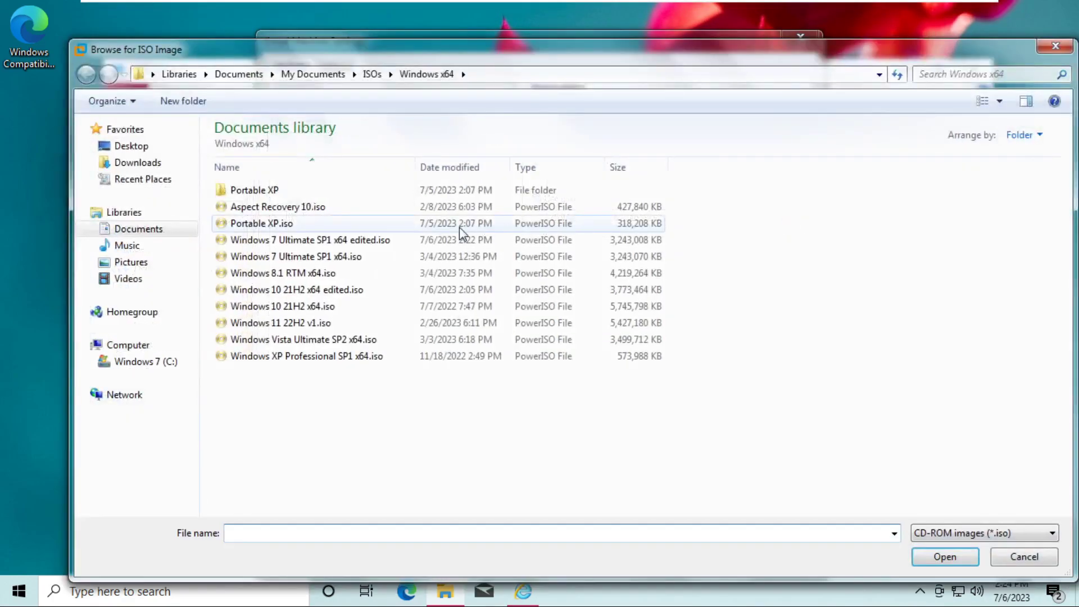
{"action": "left_click", "coordinate": [430, 256]}
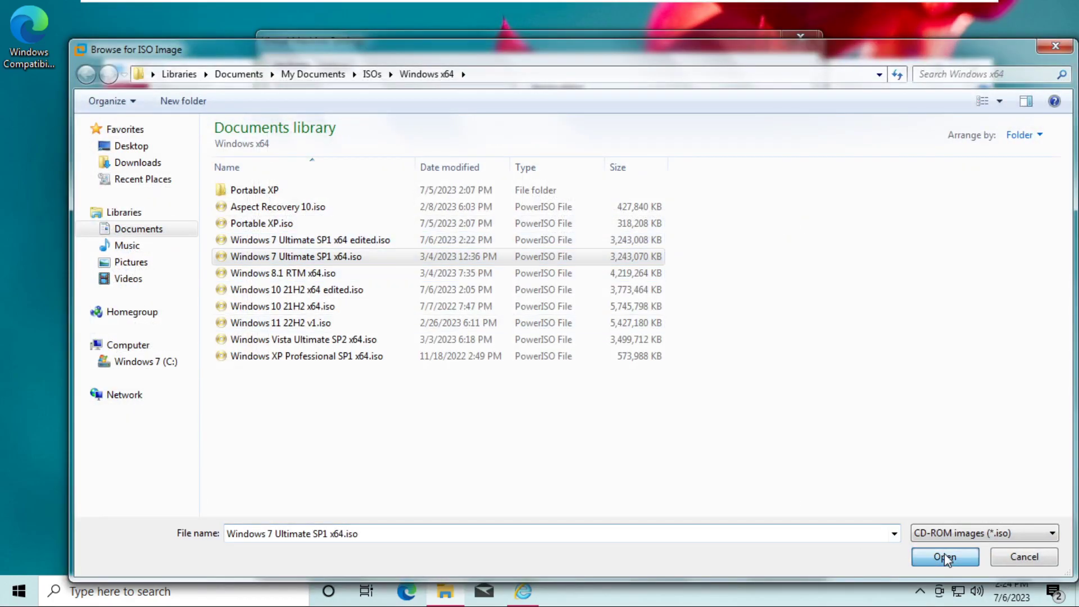
{"action": "left_click", "coordinate": [944, 556]}
{"action": "left_click", "coordinate": [656, 558]}
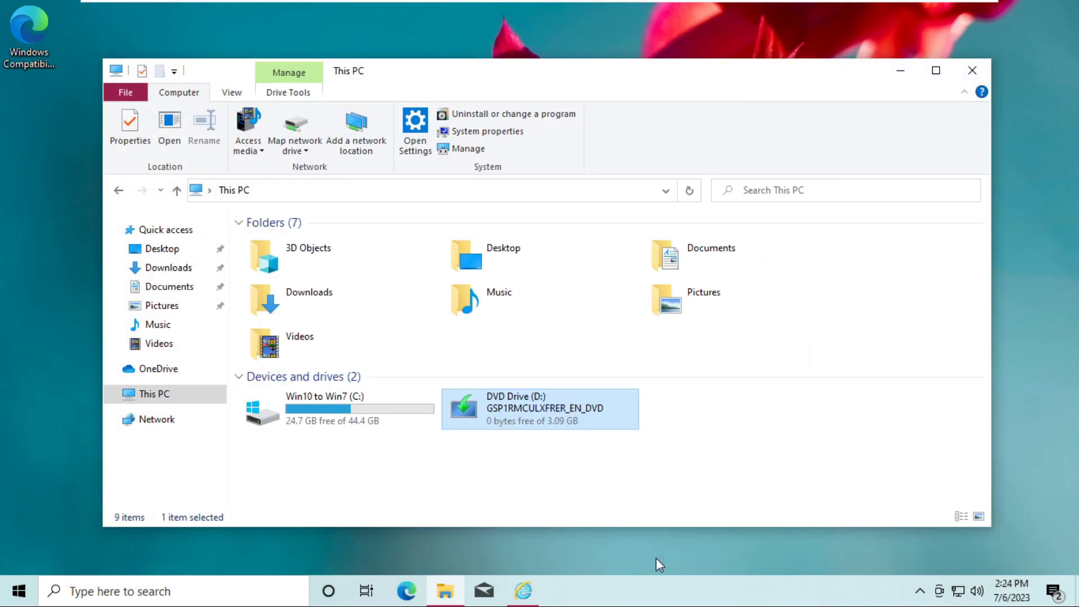
Return to the host's pending deletion, retry removing the edited Windows 7 ISO, and close the host file manager
{"action": "key", "text": "alt+Tab"}
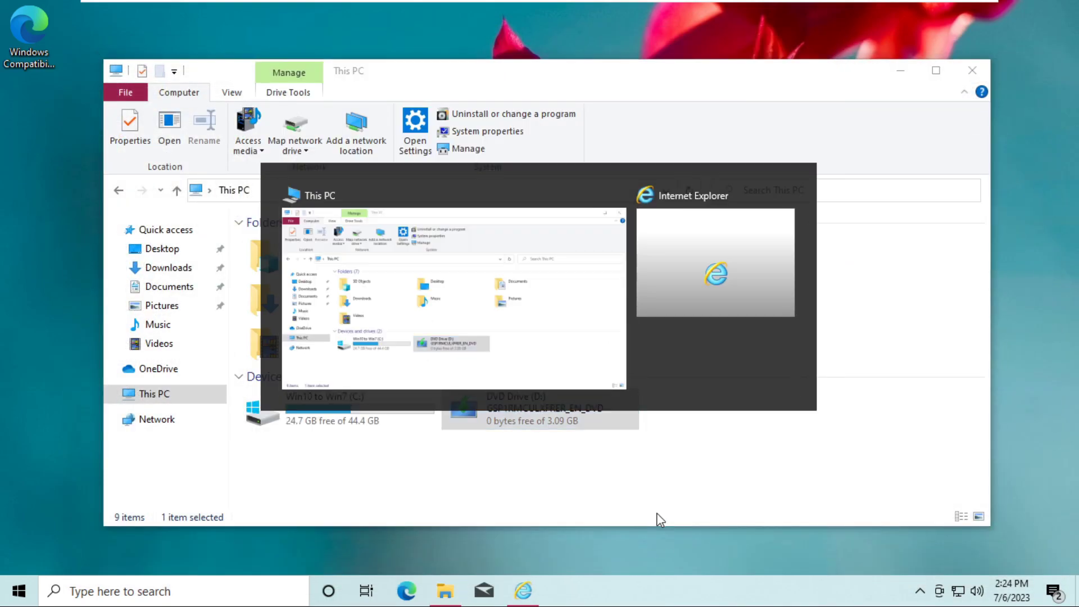
{"action": "key", "text": "alt+Tab"}
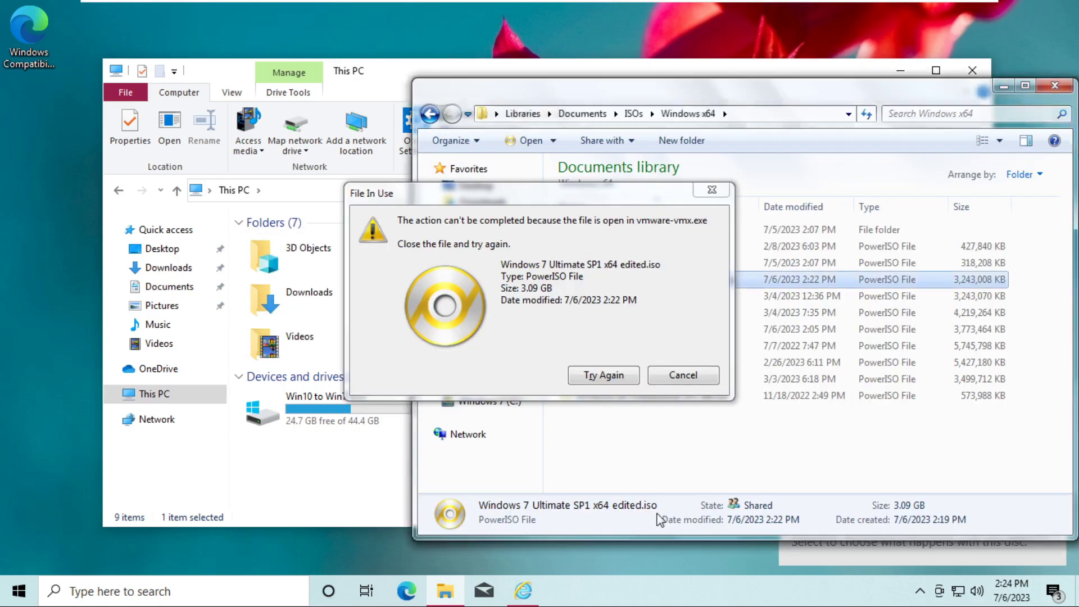
{"action": "left_click", "coordinate": [630, 373]}
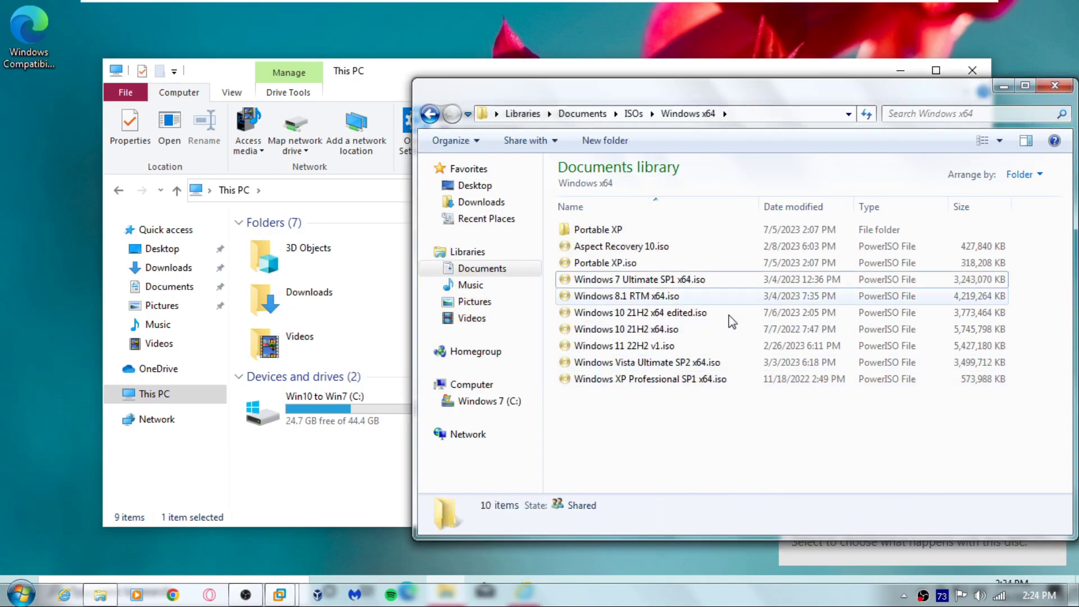
{"action": "left_click", "coordinate": [1063, 87]}
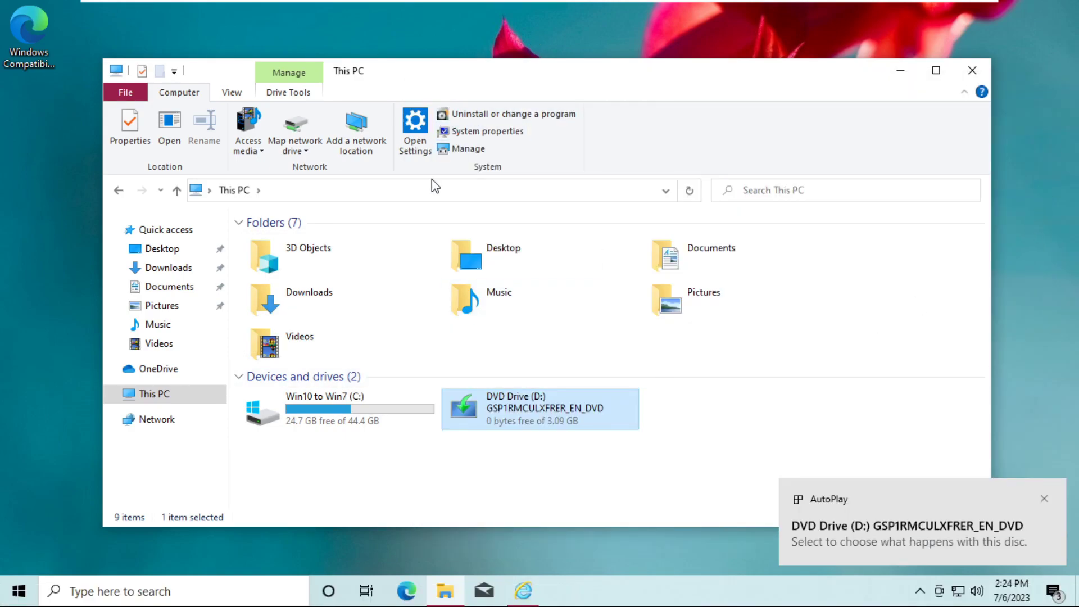
Launch the Registry Editor in the Windows 10 virtual machine with administrator approval
{"action": "key", "text": "super"}
{"action": "type", "text": "regedit"}
{"action": "key", "text": "Return"}
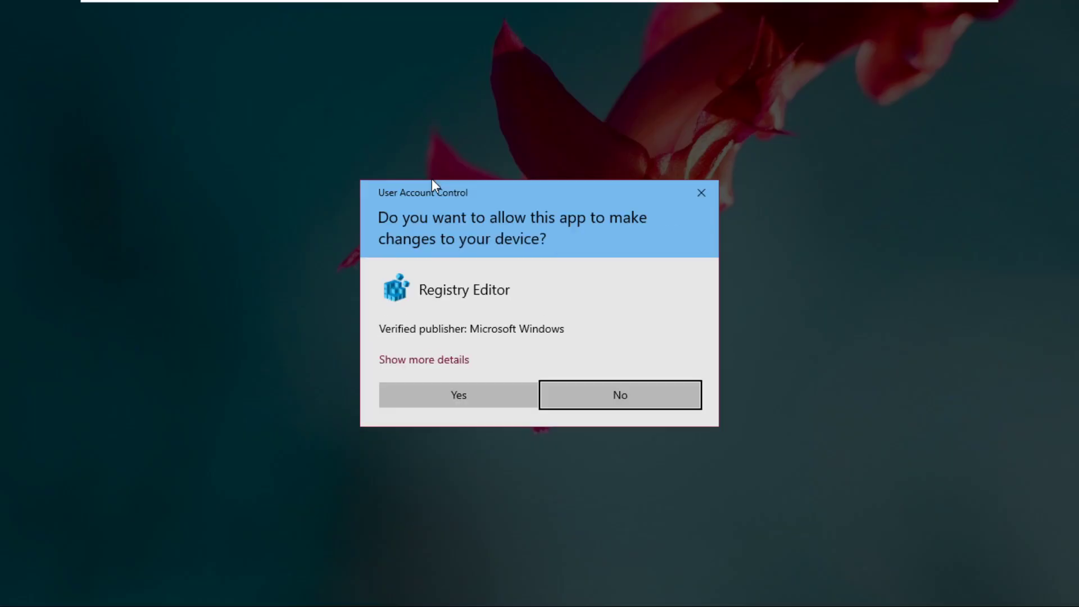
{"action": "key", "text": "alt+y"}
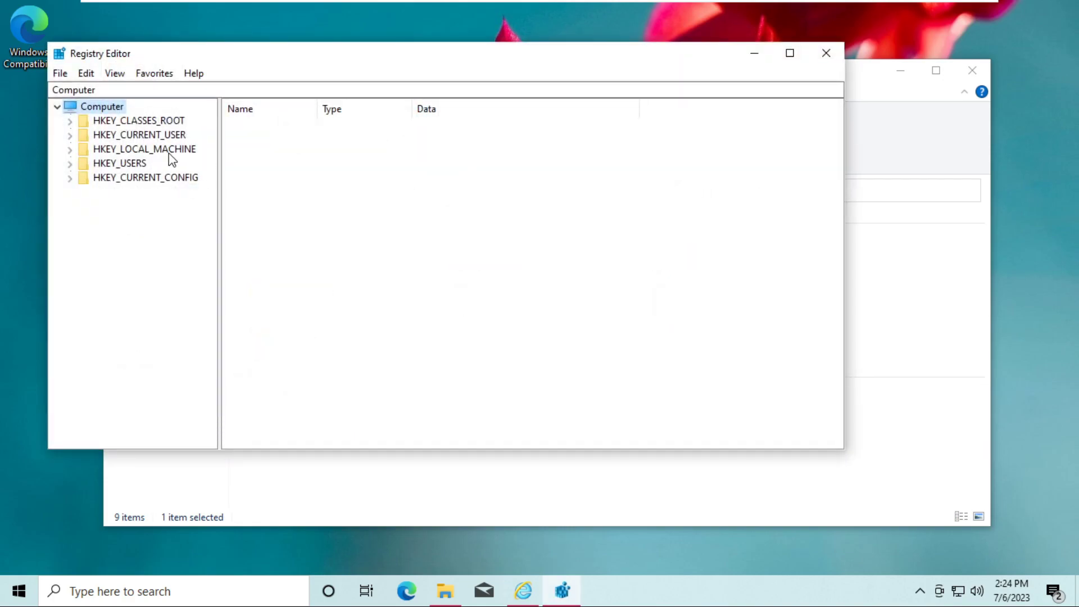
Navigate the registry to HKEY_LOCAL_MACHINE\SOFTWARE\Microsoft\Windows NT\CurrentVersion
{"action": "double_click", "coordinate": [169, 151]}
{"action": "key", "text": "Down"}
{"action": "key", "text": "Down"}
{"action": "key", "text": "Down"}
{"action": "key", "text": "Down"}
{"action": "key", "text": "Down"}
{"action": "key", "text": "Down"}
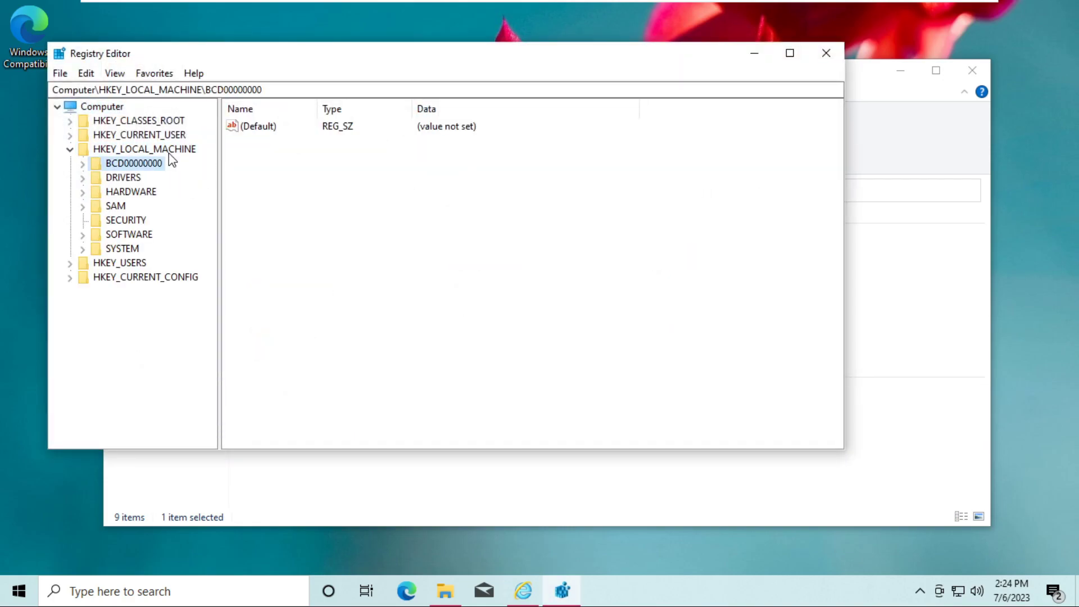
{"action": "key", "text": "Right"}
{"action": "key", "text": "Down"}
{"action": "key", "text": "Down"}
{"action": "key", "text": "Down"}
{"action": "key", "text": "Down"}
{"action": "key", "text": "Down"}
{"action": "key", "text": "Down"}
{"action": "key", "text": "Down"}
{"action": "key", "text": "Down"}
{"action": "key", "text": "Down"}
{"action": "key", "text": "Down"}
{"action": "key", "text": "Down"}
{"action": "key", "text": "Down"}
{"action": "key", "text": "Down"}
{"action": "key", "text": "Down"}
{"action": "key", "text": "Down"}
{"action": "key", "text": "Down"}
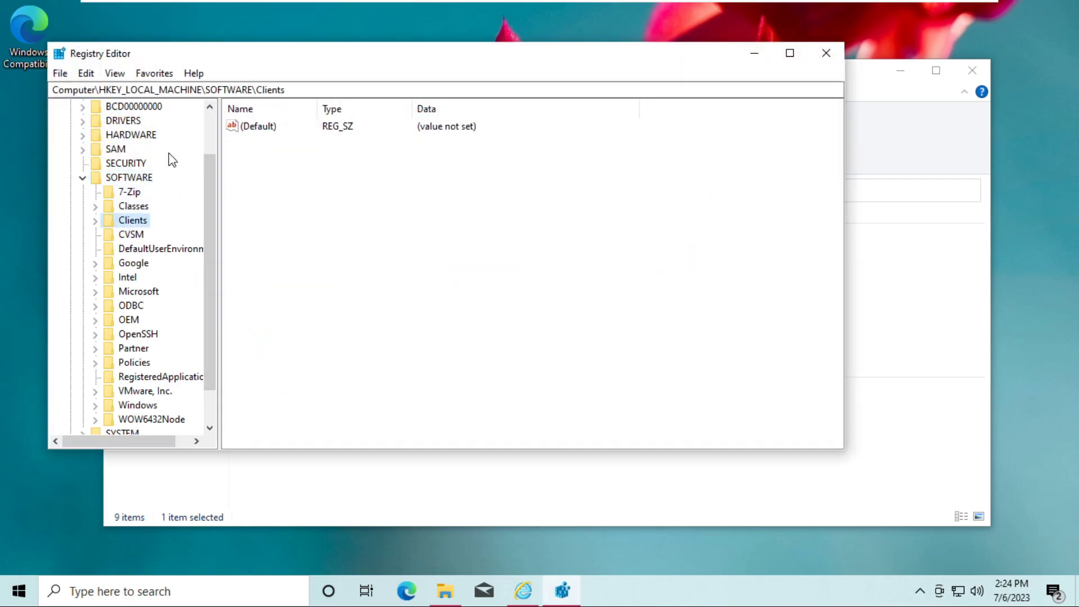
{"action": "key", "text": "Up"}
{"action": "key", "text": "Up"}
{"action": "key", "text": "Up"}
{"action": "key", "text": "Up"}
{"action": "key", "text": "Up"}
{"action": "key", "text": "Up"}
{"action": "key", "text": "Up"}
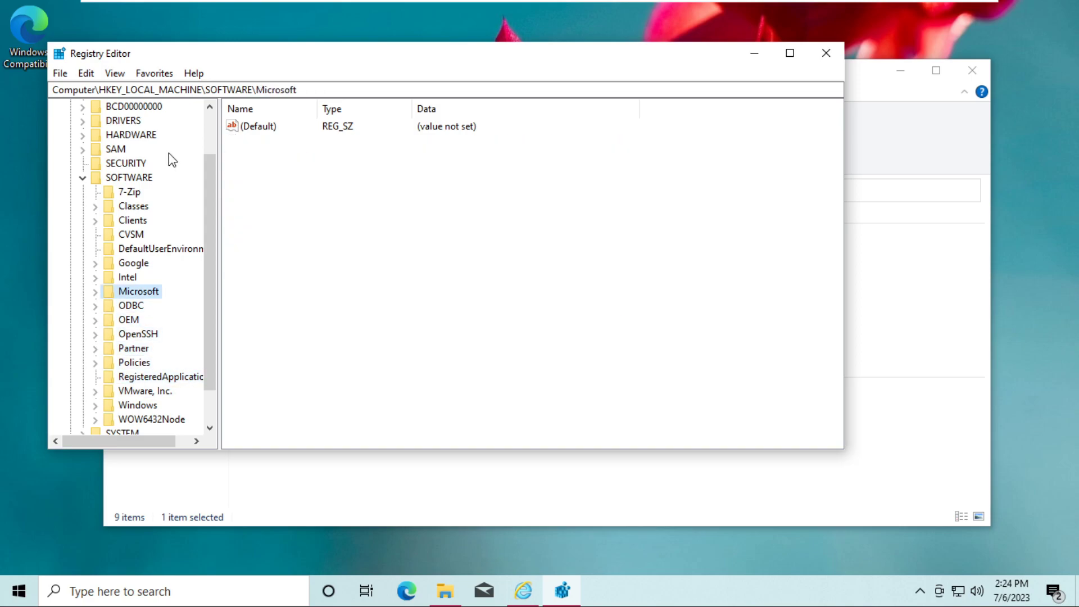
{"action": "key", "text": "Right"}
{"action": "key", "text": "Down"}
{"action": "key", "text": "Down"}
{"action": "key", "text": "Down"}
{"action": "key", "text": "Down"}
{"action": "key", "text": "Down"}
{"action": "key", "text": "w"}
{"action": "key", "text": "Down"}
{"action": "key", "text": "Down"}
{"action": "key", "text": "Down"}
{"action": "key", "text": "Down"}
{"action": "key", "text": "Down"}
{"action": "key", "text": "Down"}
{"action": "key", "text": "Up"}
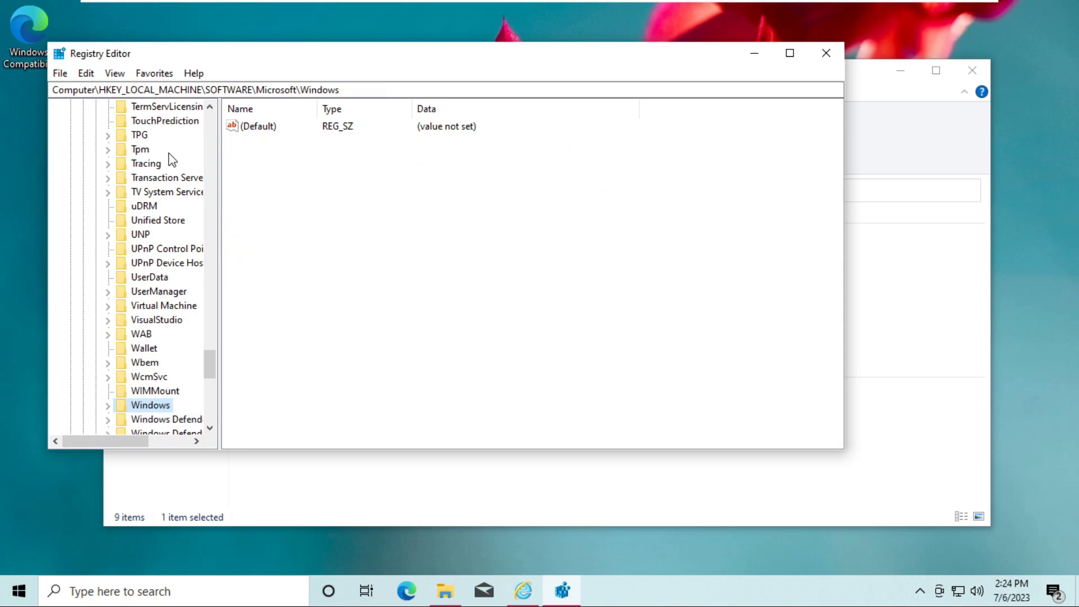
{"action": "key", "text": "Right"}
{"action": "key", "text": "Down"}
{"action": "key", "text": "Left"}
{"action": "key", "text": "Left"}
{"action": "key", "text": "Down"}
{"action": "key", "text": "Down"}
{"action": "key", "text": "Down"}
{"action": "key", "text": "Down"}
{"action": "key", "text": "Down"}
{"action": "key", "text": "Down"}
{"action": "key", "text": "Down"}
{"action": "key", "text": "Down"}
{"action": "key", "text": "Down"}
{"action": "key", "text": "Right"}
{"action": "key", "text": "Down"}
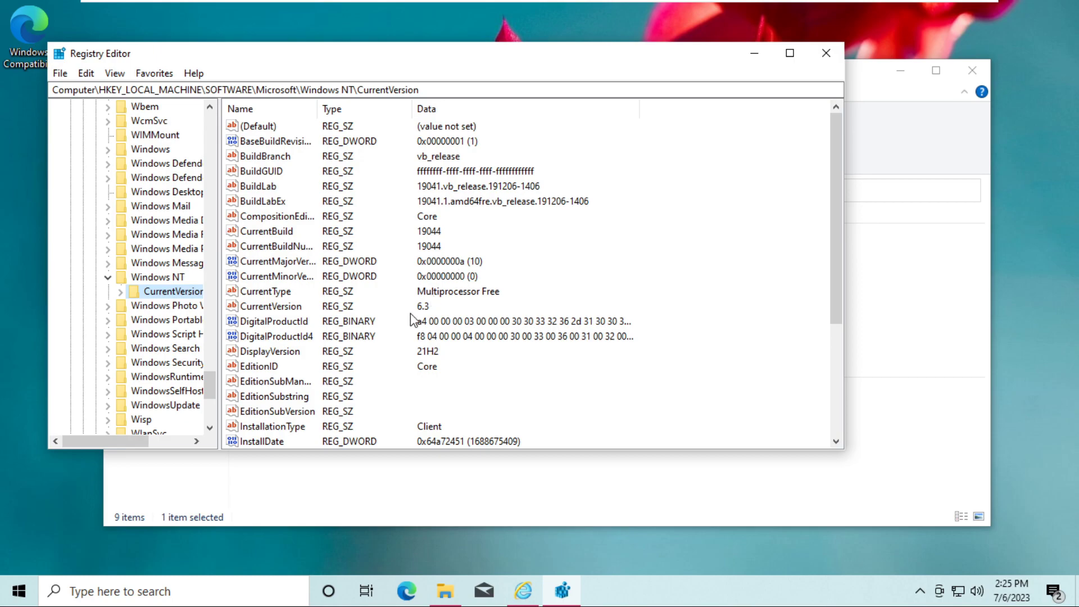
Set the CurrentVersion string value to 6.1
{"action": "double_click", "coordinate": [259, 306]}
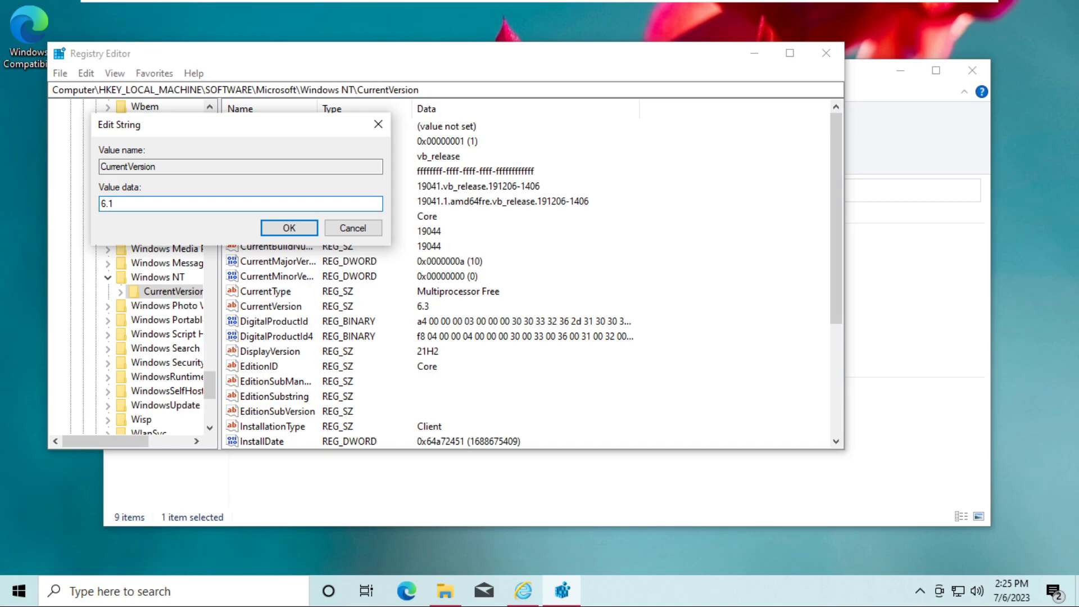
{"action": "type", "text": "6.1"}
{"action": "key", "text": "Return"}
Set both the CurrentBuild and CurrentBuildNumber string values to 7601
{"action": "left_click", "coordinate": [264, 232]}
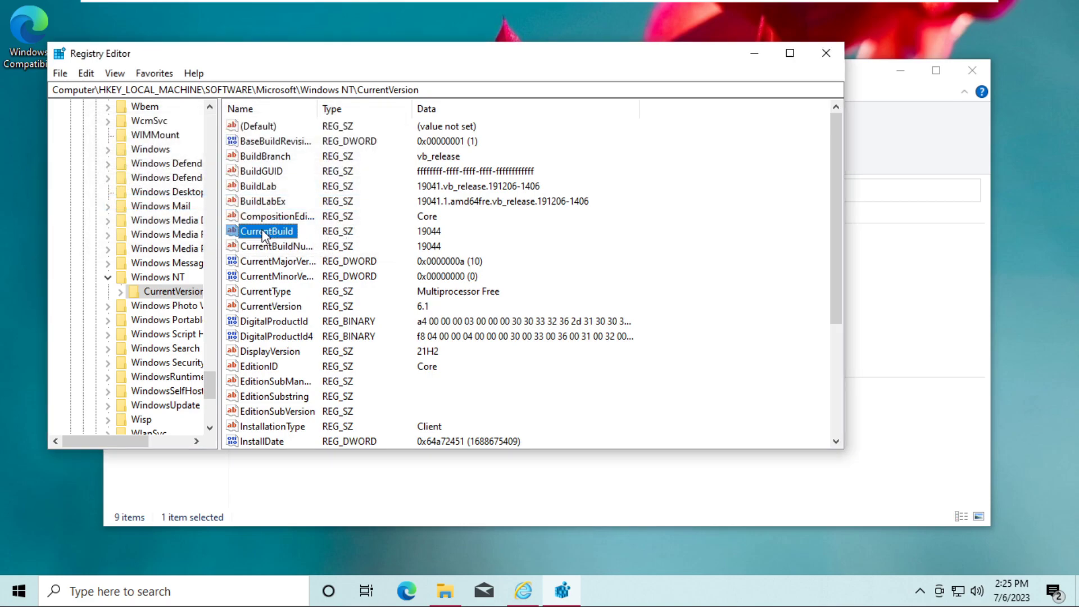
{"action": "double_click", "coordinate": [264, 231]}
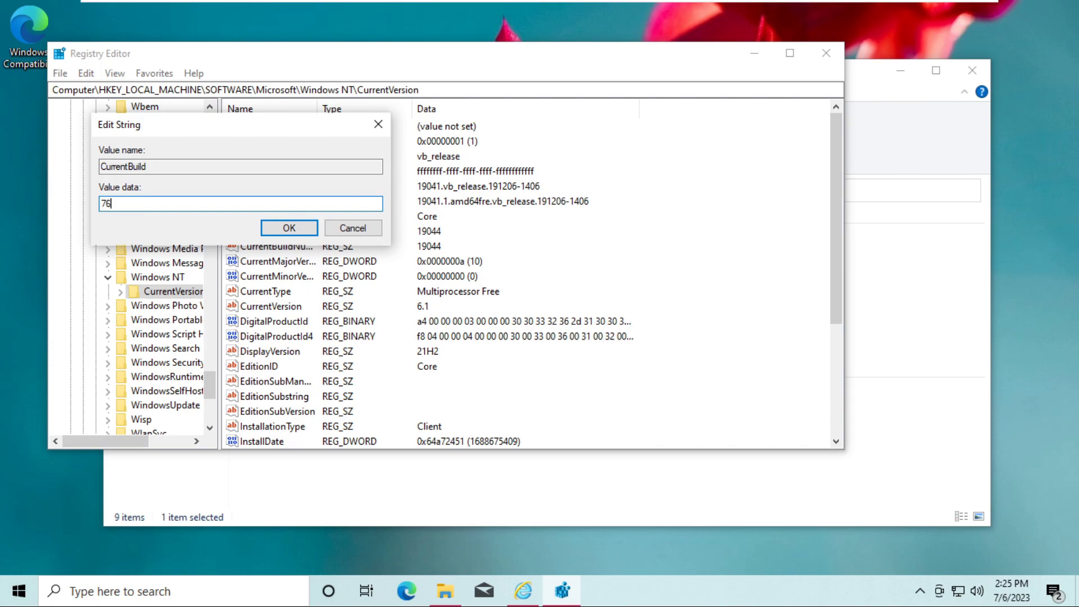
{"action": "type", "text": "7601"}
{"action": "key", "text": "Return"}
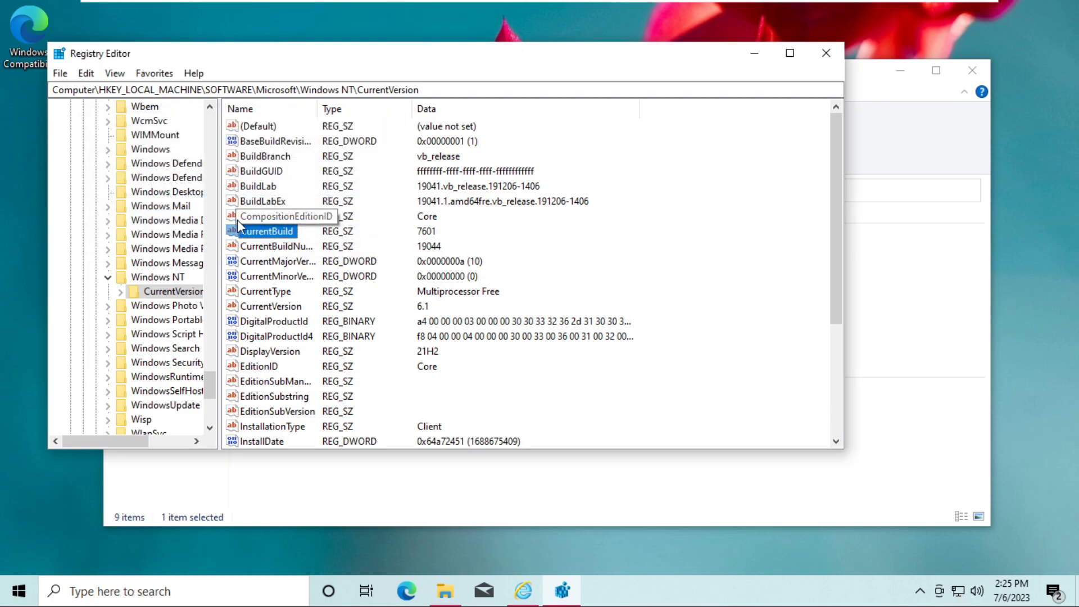
{"action": "key", "text": "Down"}
{"action": "key", "text": "Return"}
{"action": "type", "text": "7601"}
{"action": "key", "text": "Return"}
Examine the remaining version and edition values in the CurrentVersion key, and close the Registry Editor
{"action": "left_click", "coordinate": [237, 219]}
{"action": "key", "text": "Up"}
{"action": "key", "text": "Up"}
{"action": "key", "text": "Up"}
{"action": "key", "text": "Up"}
{"action": "key", "text": "Up"}
{"action": "key", "text": "Down"}
{"action": "key", "text": "Down"}
{"action": "key", "text": "Down"}
{"action": "key", "text": "Down"}
{"action": "key", "text": "Down"}
{"action": "key", "text": "Down"}
{"action": "key", "text": "Down"}
{"action": "key", "text": "Down"}
{"action": "key", "text": "Down"}
{"action": "key", "text": "Down"}
{"action": "key", "text": "Down"}
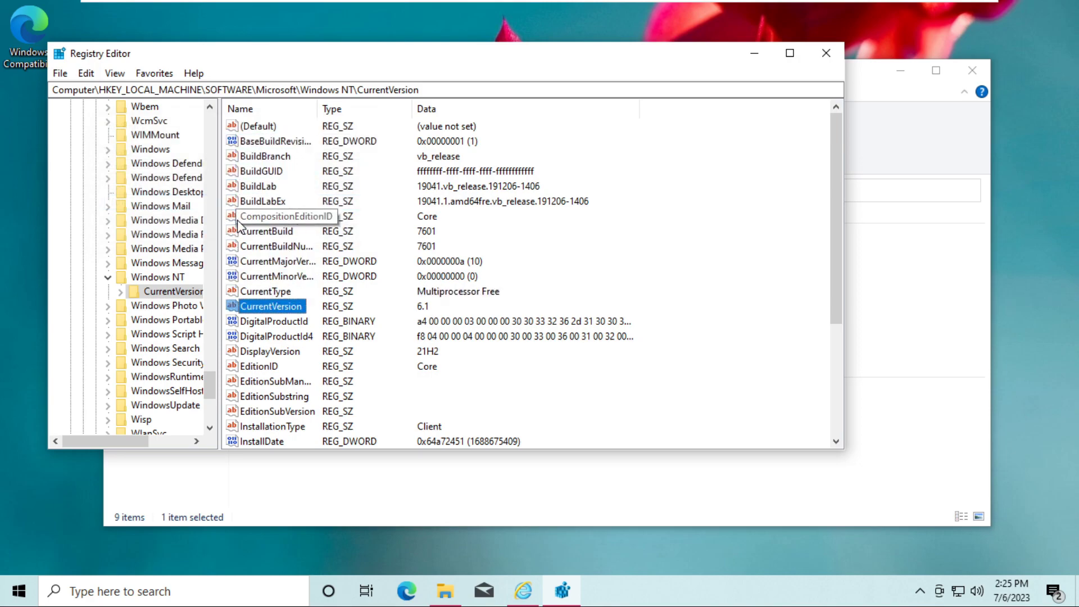
{"action": "key", "text": "Down"}
{"action": "key", "text": "Down"}
{"action": "key", "text": "Down"}
{"action": "key", "text": "Down"}
{"action": "key", "text": "Down"}
{"action": "key", "text": "Down"}
{"action": "key", "text": "Down"}
{"action": "key", "text": "Down"}
{"action": "key", "text": "Down"}
{"action": "key", "text": "Down"}
{"action": "key", "text": "Up"}
{"action": "key", "text": "Up"}
{"action": "key", "text": "Up"}
{"action": "key", "text": "Up"}
{"action": "key", "text": "Up"}
{"action": "key", "text": "Up"}
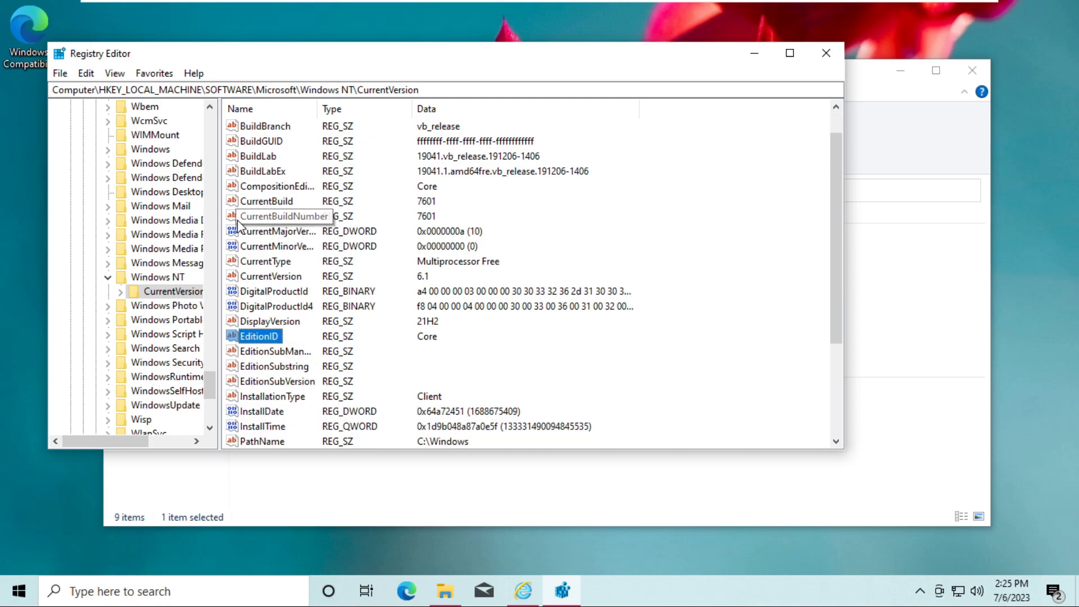
{"action": "key", "text": "Up"}
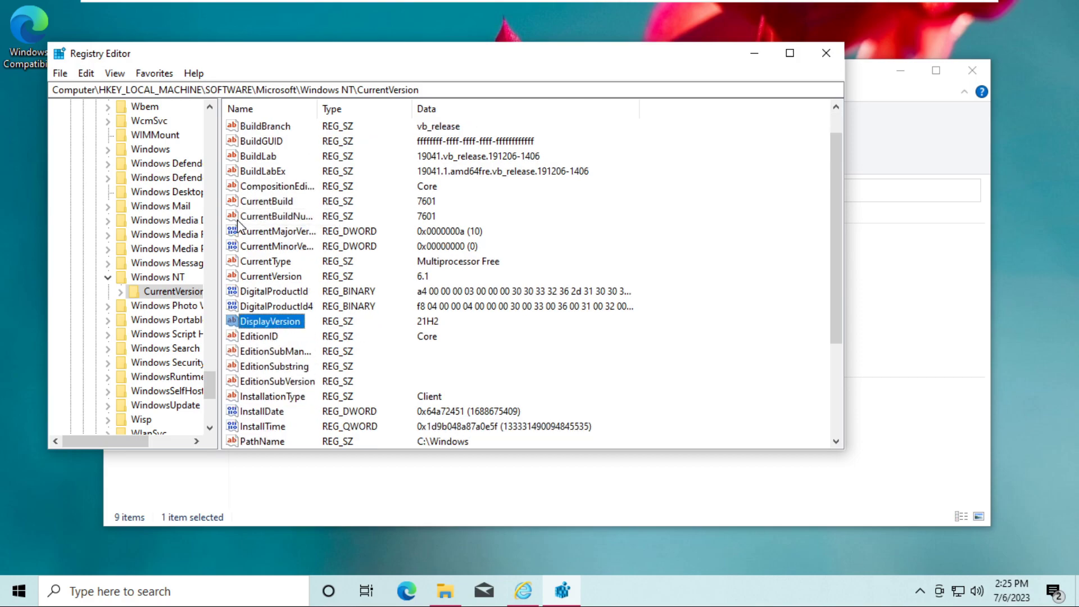
{"action": "left_click", "coordinate": [826, 53]}
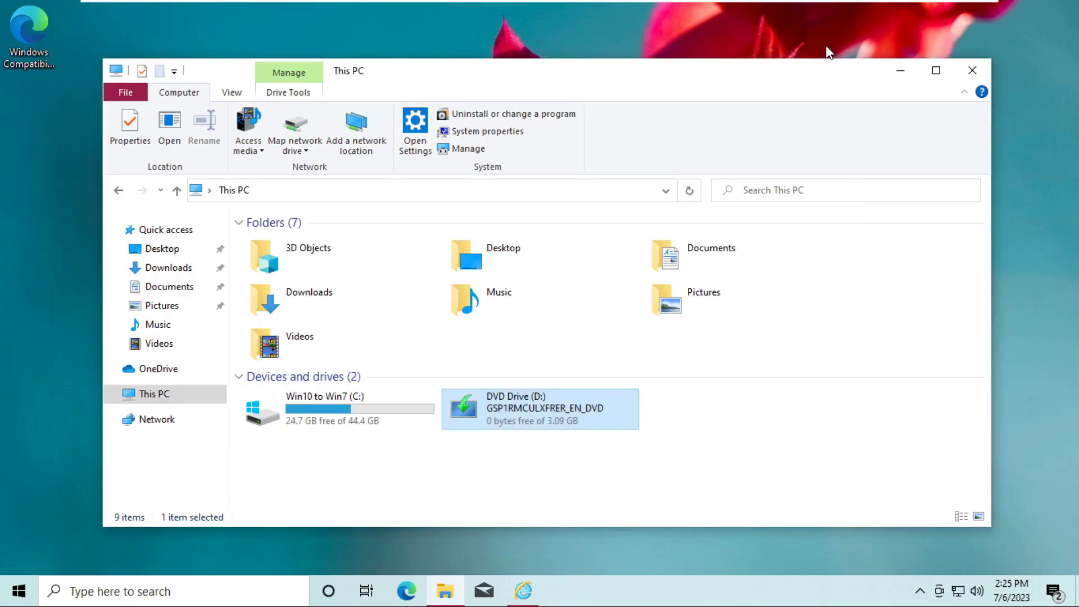
Run winver to check the reported Windows version and build, and close the About Windows dialog
{"action": "key", "text": "super+r"}
{"action": "type", "text": "winver"}
{"action": "key", "text": "Return"}
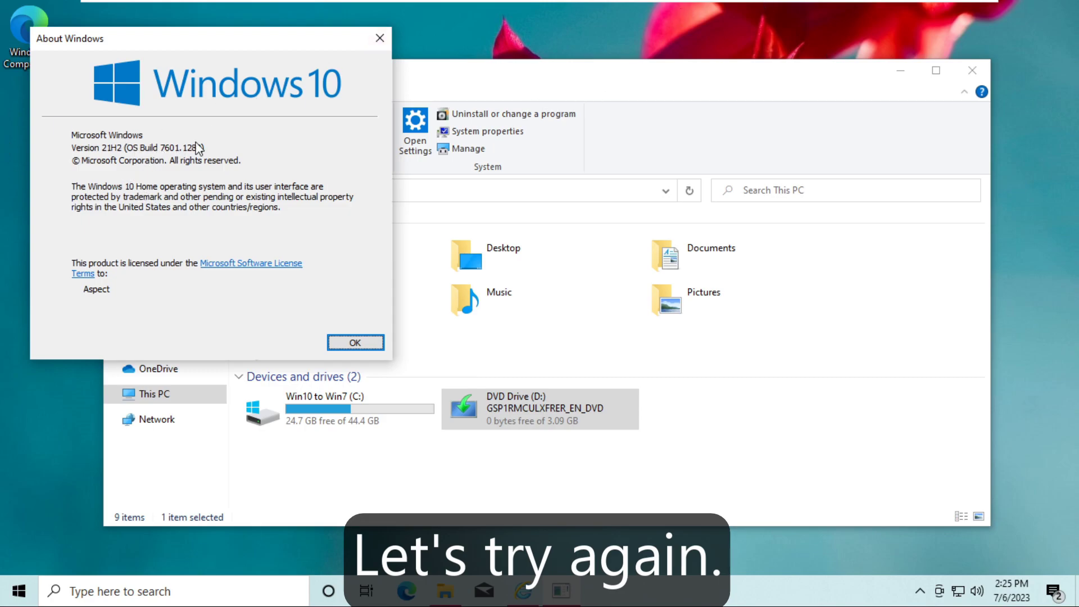
{"action": "left_click", "coordinate": [356, 343]}
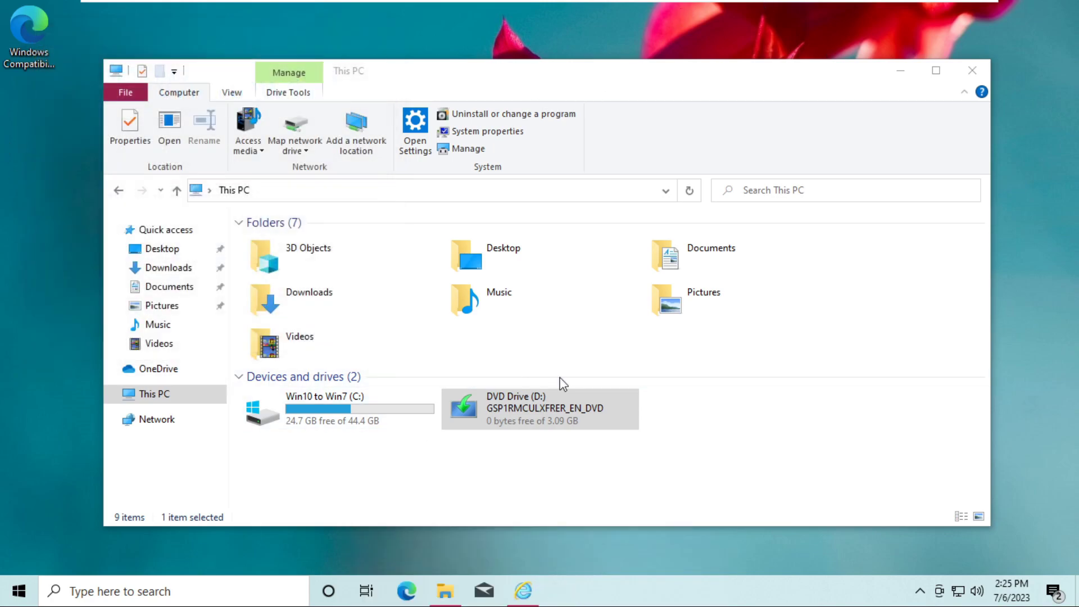
Launch the Windows 7 setup from DVD drive D: again with administrator approval and start the installation
{"action": "double_click", "coordinate": [586, 416]}
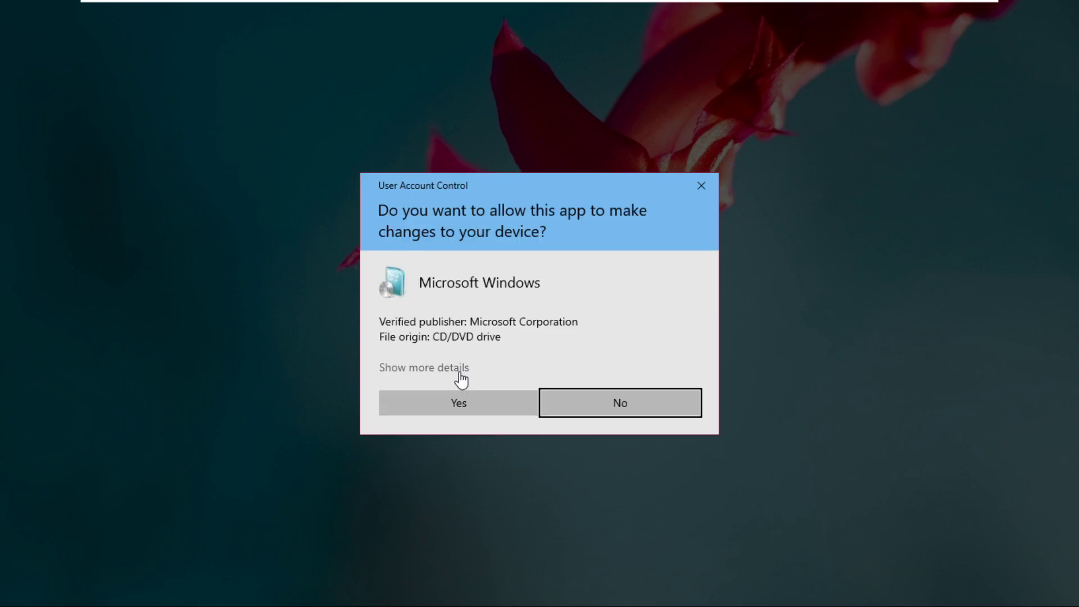
{"action": "left_click", "coordinate": [428, 413]}
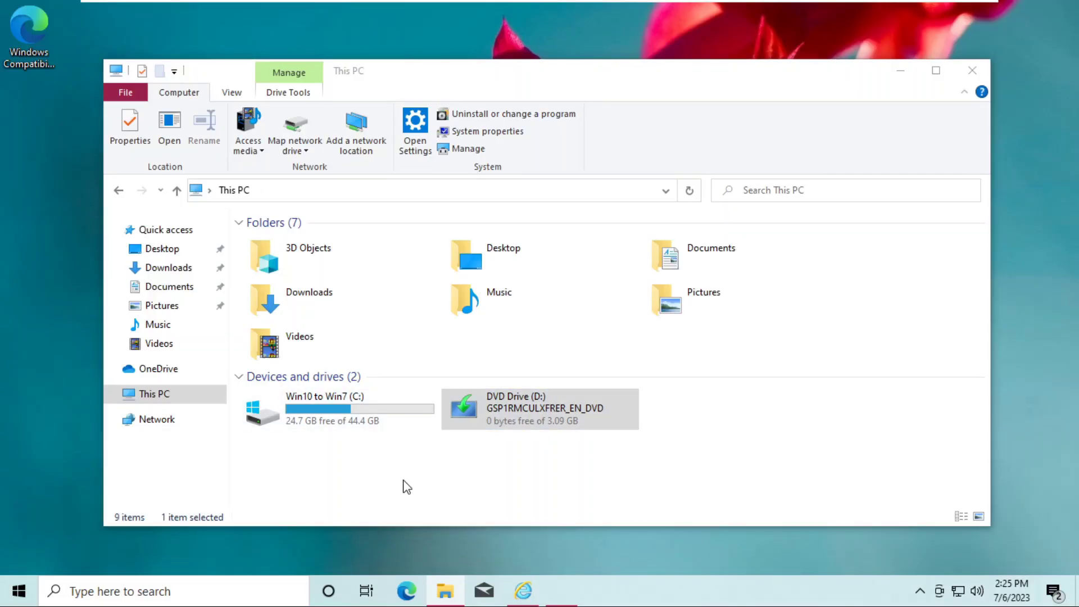
{"action": "left_click", "coordinate": [558, 330]}
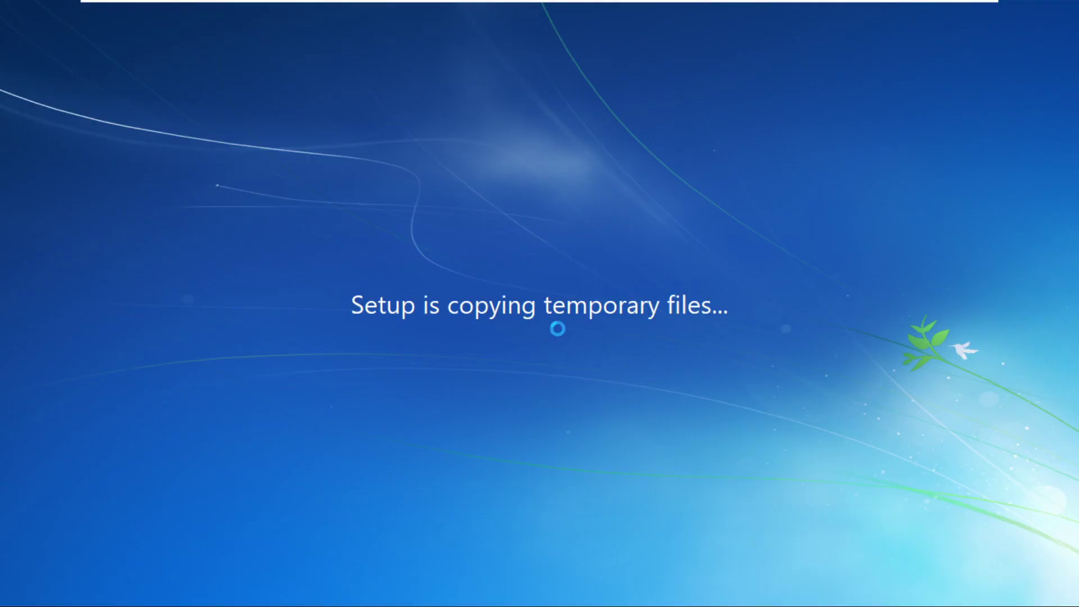
Open a command prompt over the running Windows 7 setup and run whoami in it
{"action": "key", "text": "shift+F10"}
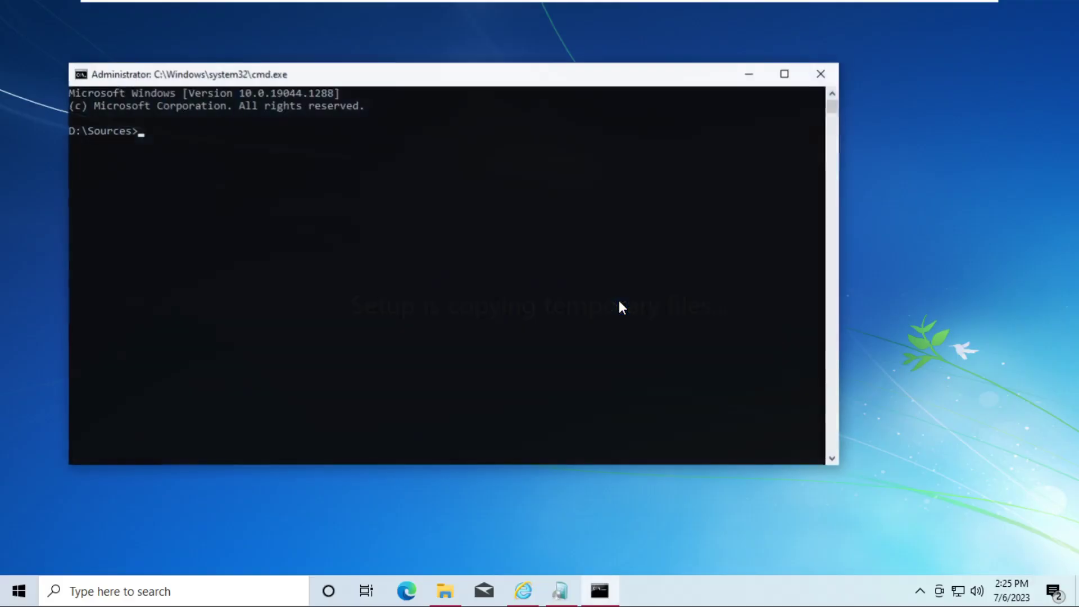
{"action": "key", "text": "Return"}
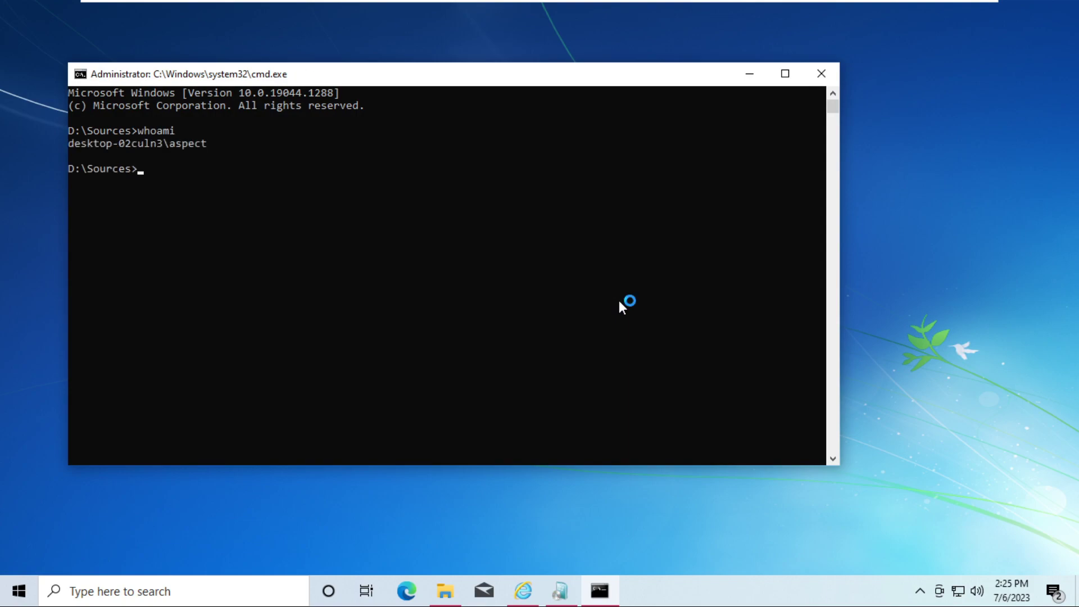
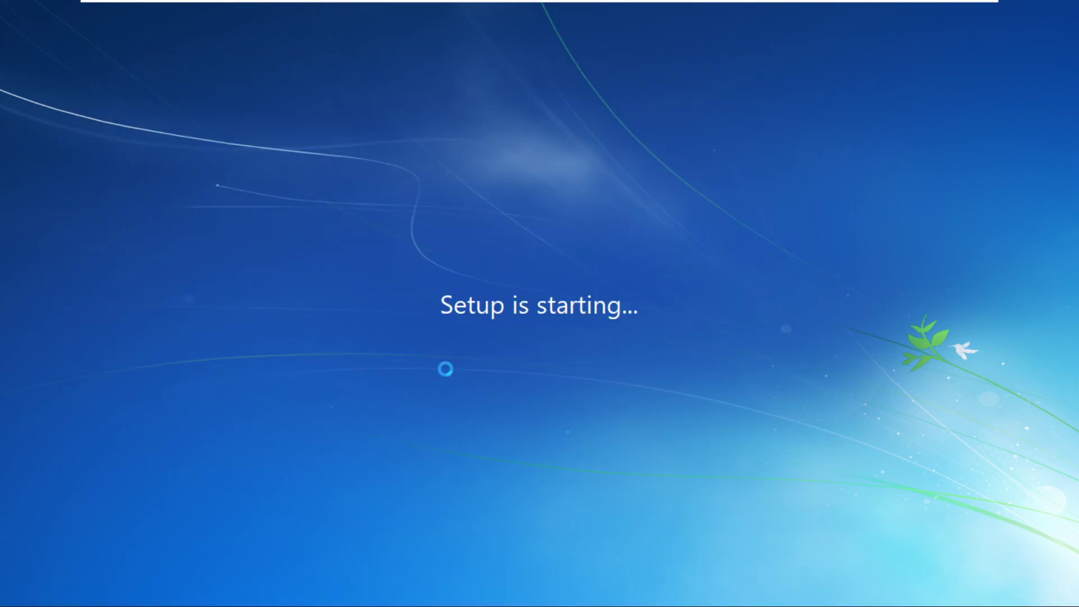
Switch from the Windows 7 setup to the leftover blank Internet Explorer window and close it
{"action": "key", "text": "alt+Tab"}
{"action": "key", "text": "alt+Tab"}
{"action": "key", "text": "alt+Tab"}
{"action": "key", "text": "alt+Tab"}
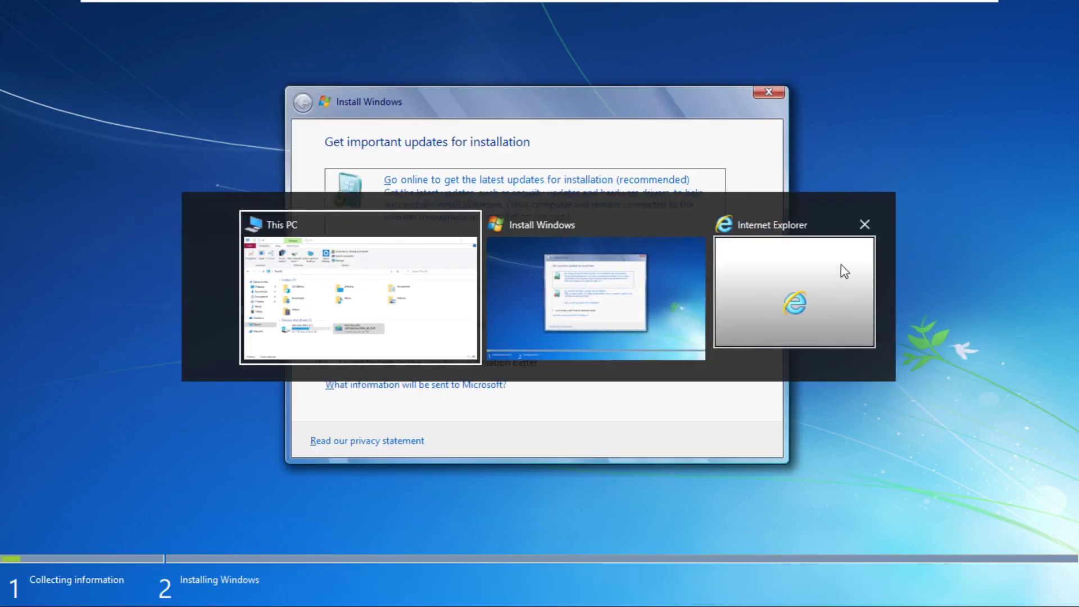
{"action": "left_click", "coordinate": [808, 267]}
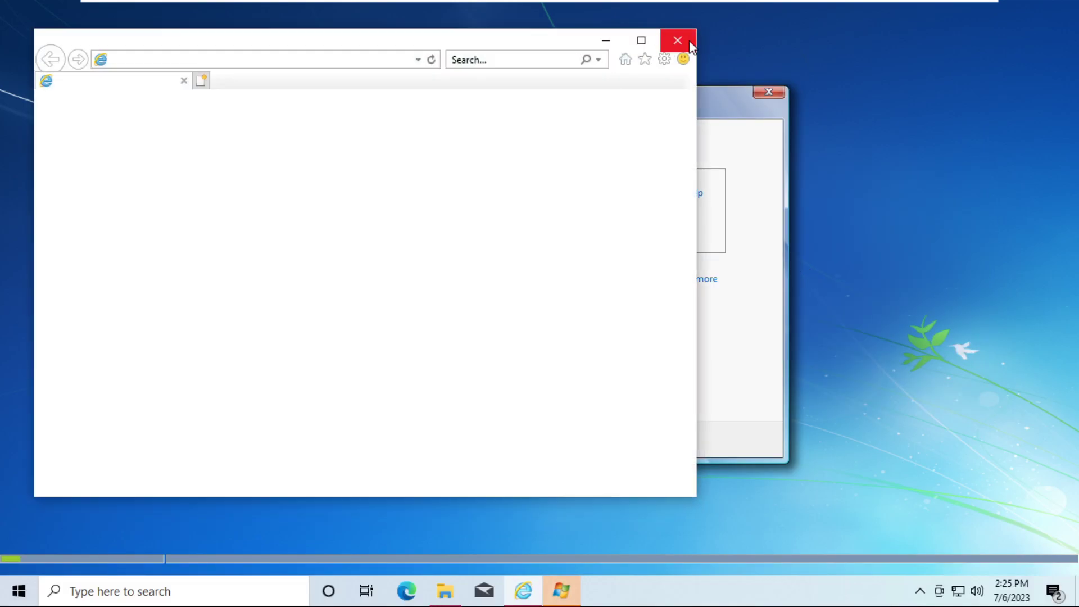
{"action": "left_click", "coordinate": [689, 40]}
Continue the Windows 7 setup without the latest updates, accept the license terms and choose the Upgrade installation type
{"action": "left_click", "coordinate": [474, 281]}
{"action": "left_click", "coordinate": [384, 404]}
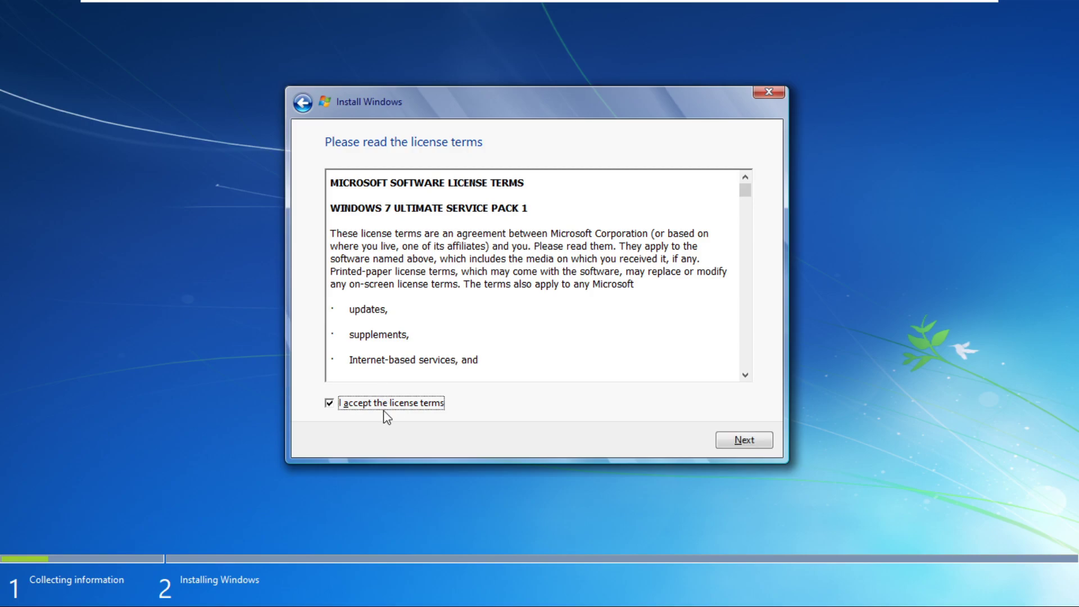
{"action": "left_click", "coordinate": [747, 442]}
{"action": "left_click", "coordinate": [477, 198]}
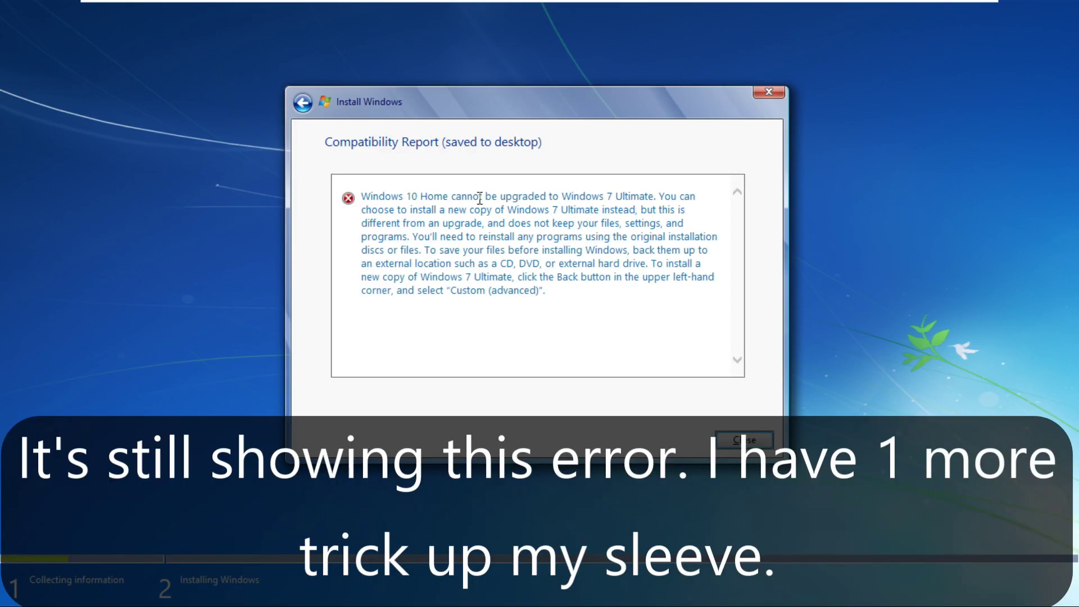
Examine the compatibility report text, close the report and return to the Windows 7 setup start window
{"action": "left_click_drag", "start_coordinate": [638, 308], "coordinate": [308, 74]}
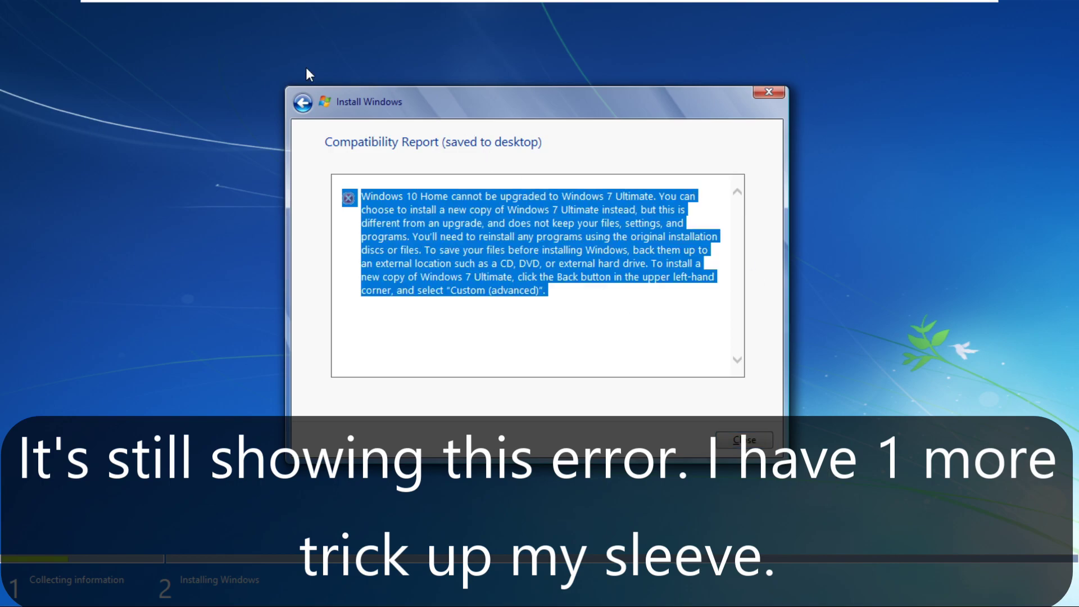
{"action": "left_click", "coordinate": [600, 231]}
{"action": "left_click", "coordinate": [768, 445]}
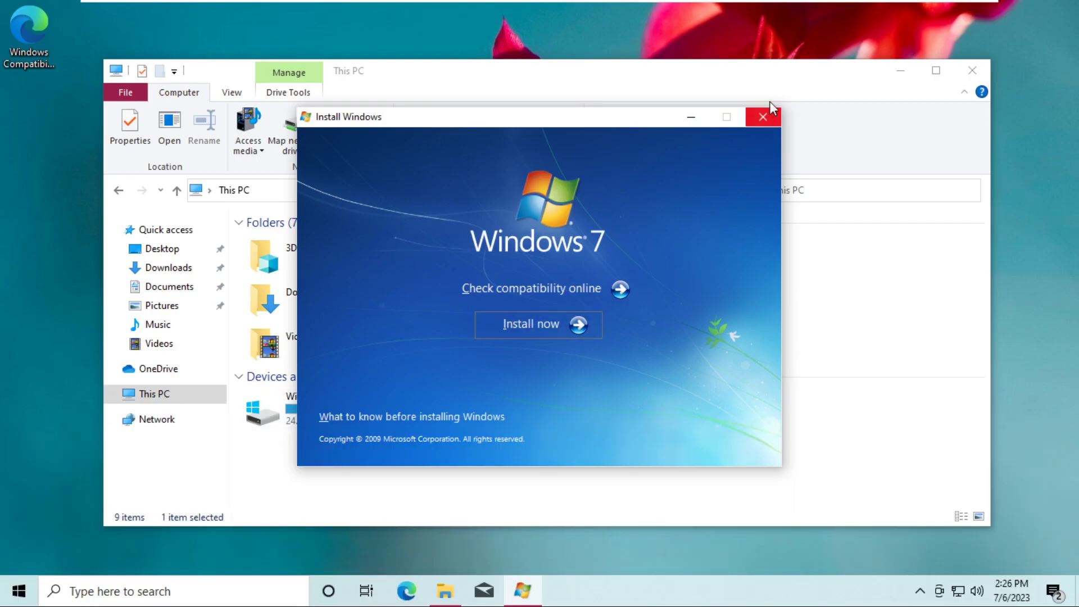
{"action": "left_click", "coordinate": [769, 102]}
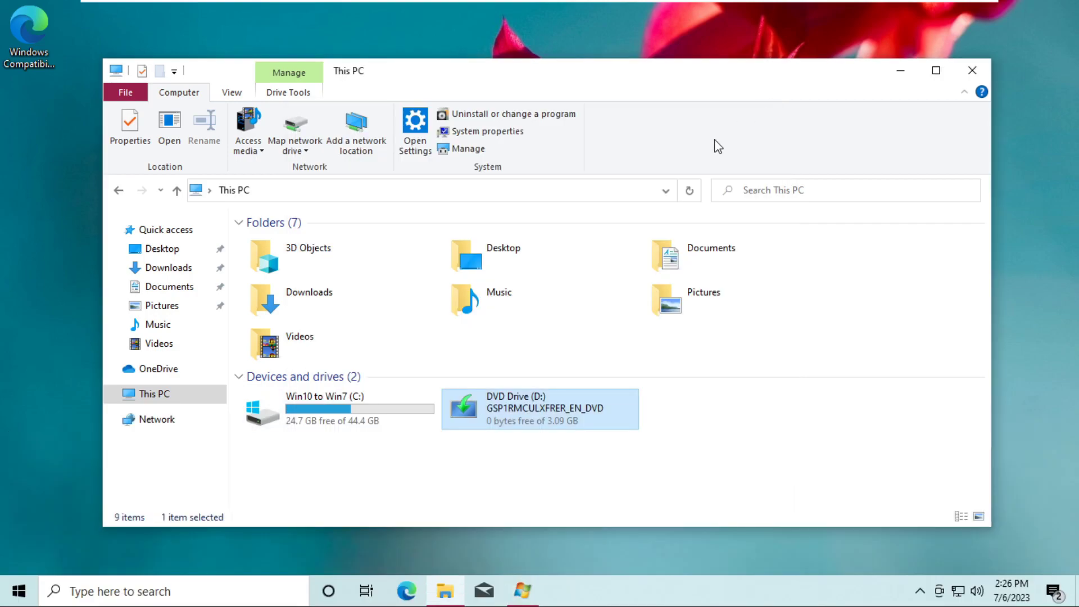
{"action": "key", "text": "alt+Tab"}
Open the Registry Editor with administrator approval and inspect the BuildLabEx value in the CurrentVersion key without editing it
{"action": "key", "text": "super"}
{"action": "type", "text": "regedit"}
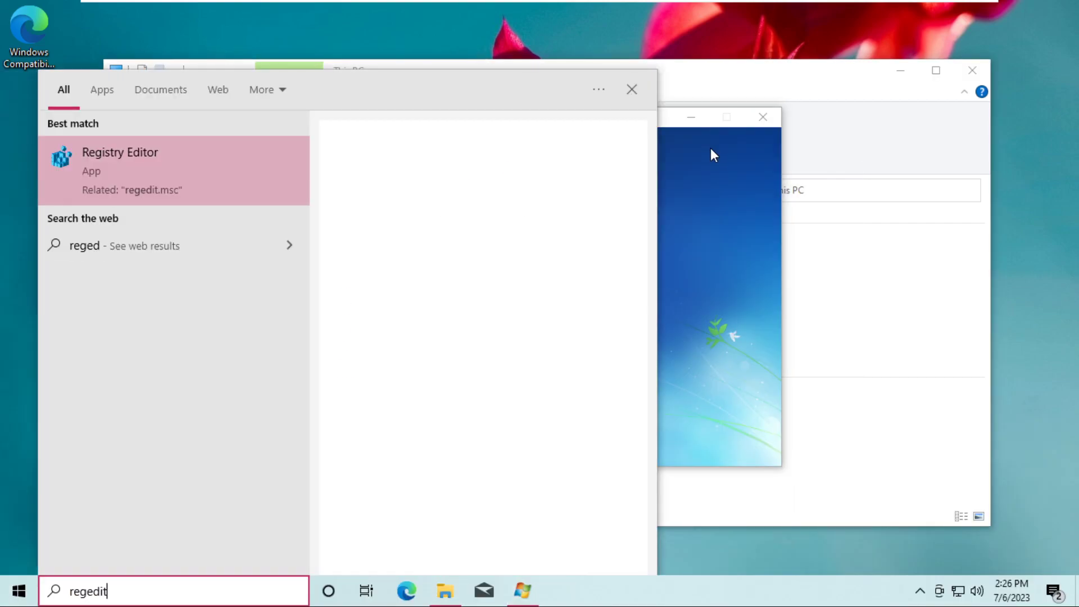
{"action": "key", "text": "Return"}
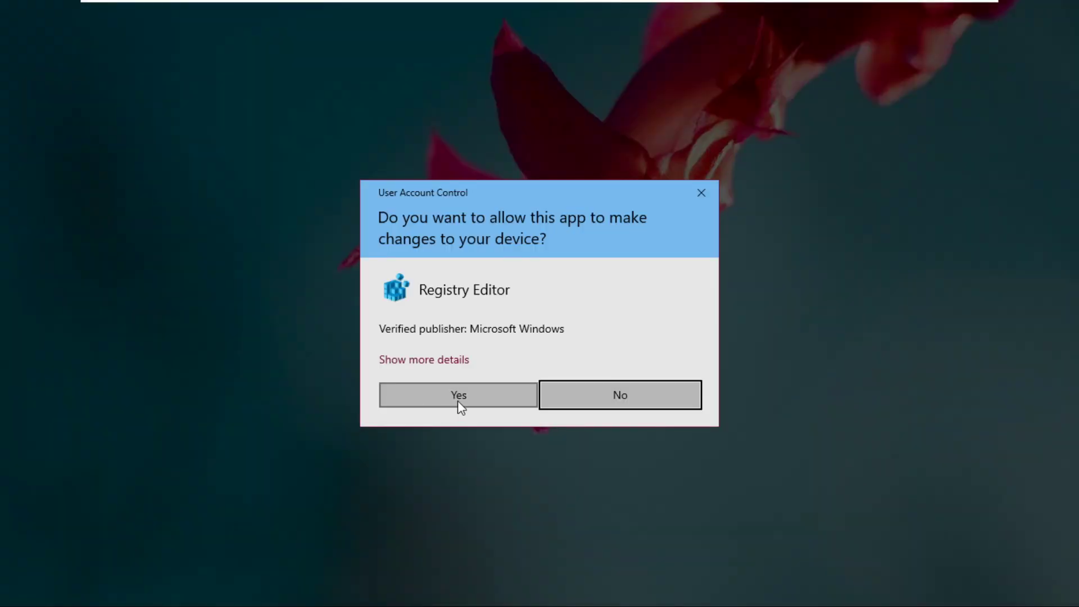
{"action": "left_click", "coordinate": [458, 401]}
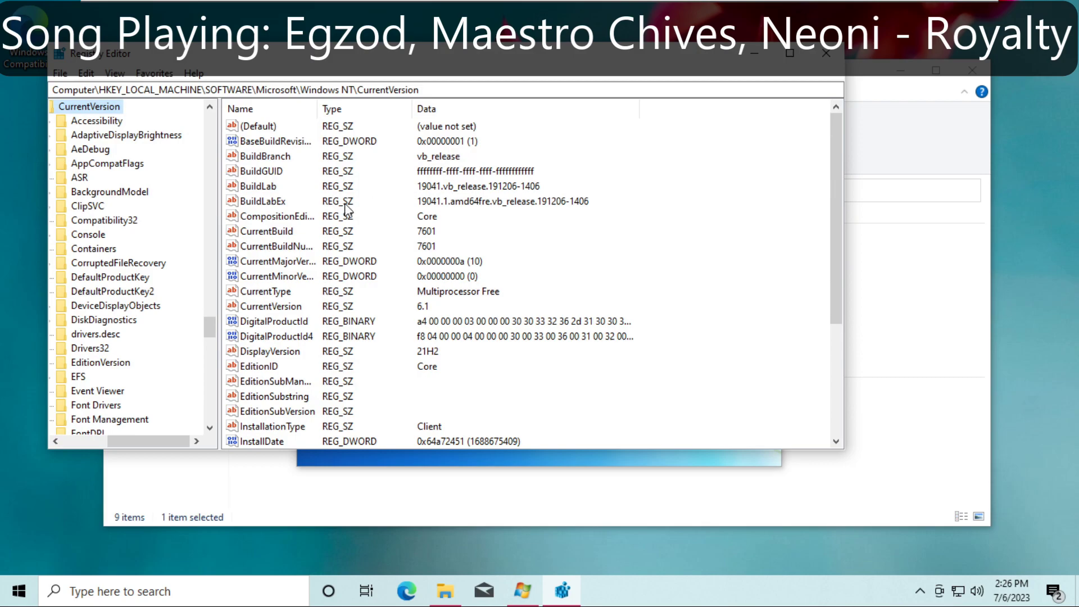
{"action": "double_click", "coordinate": [272, 202]}
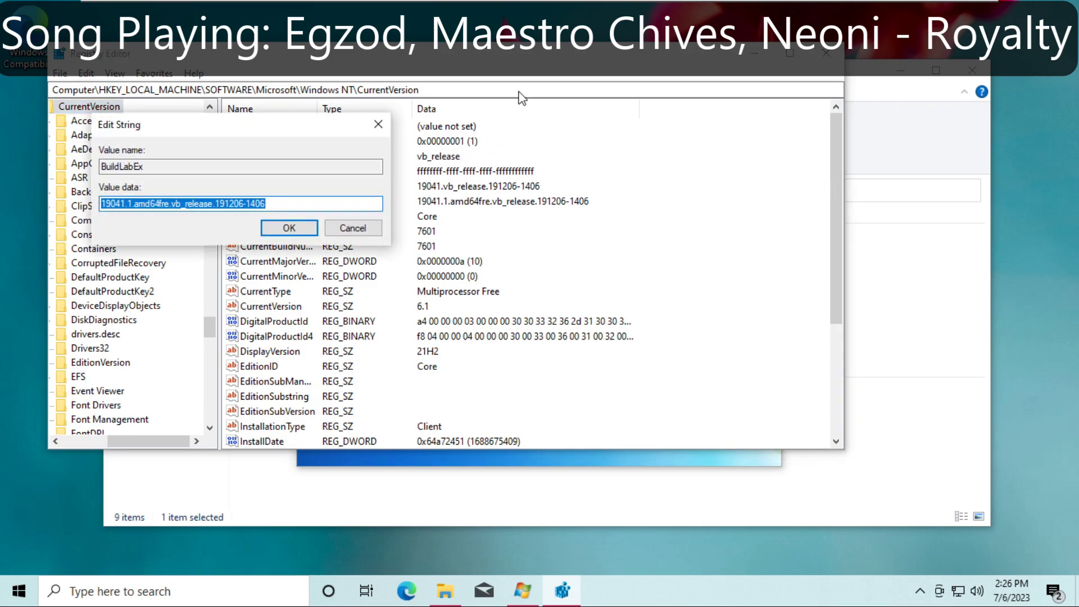
{"action": "left_click", "coordinate": [377, 124]}
Set the ProductName value in the CurrentVersion key to Windows 7 Ultimate
{"action": "scroll", "coordinate": [493, 212], "scroll_direction": "down", "scroll_amount": 4}
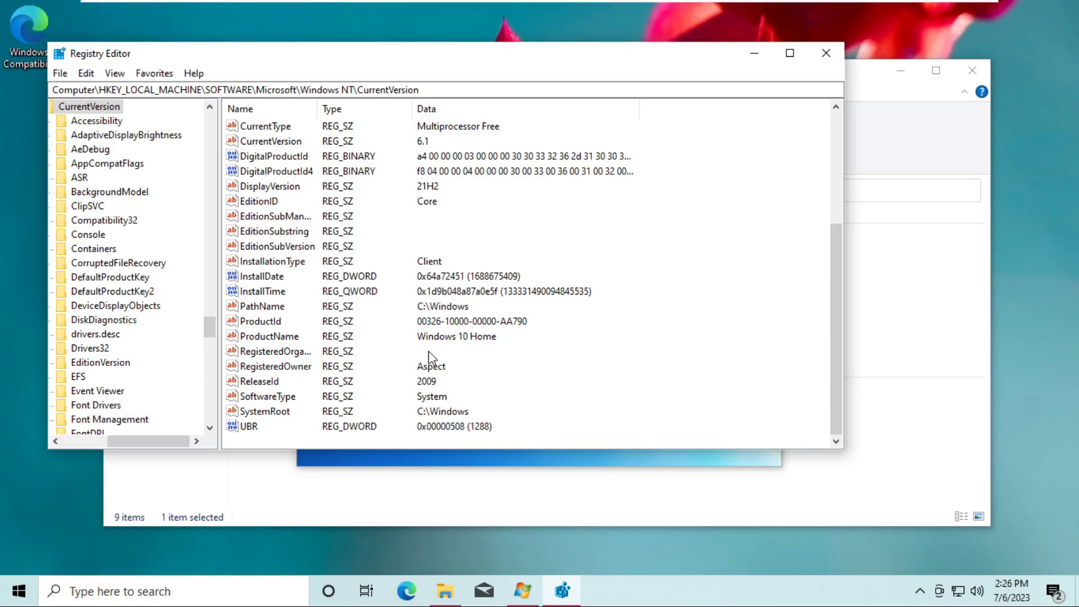
{"action": "left_click", "coordinate": [304, 339]}
{"action": "double_click", "coordinate": [301, 337]}
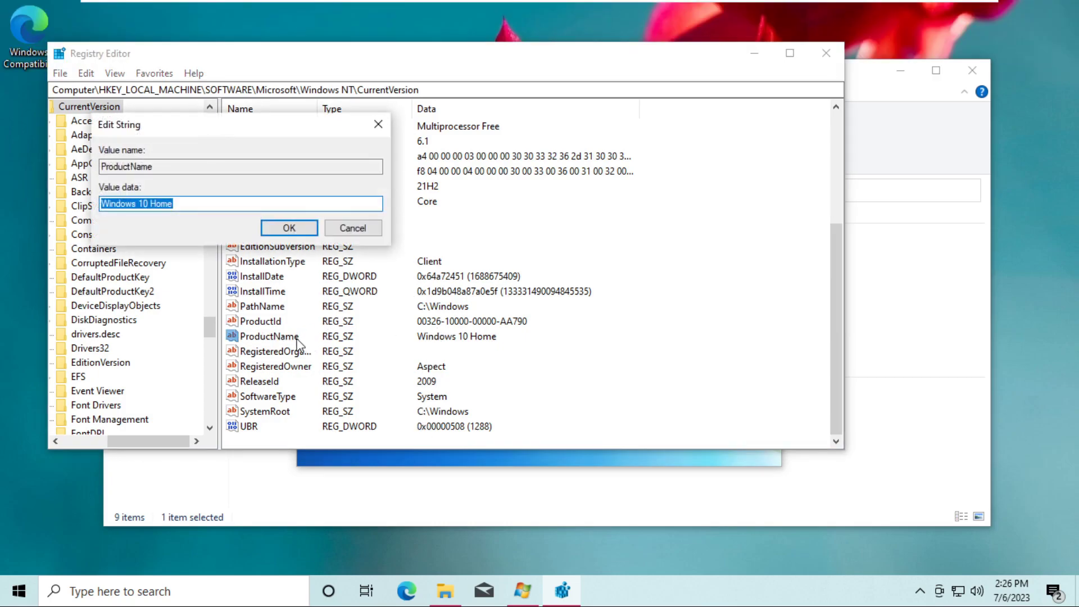
{"action": "type", "text": "Wi"}
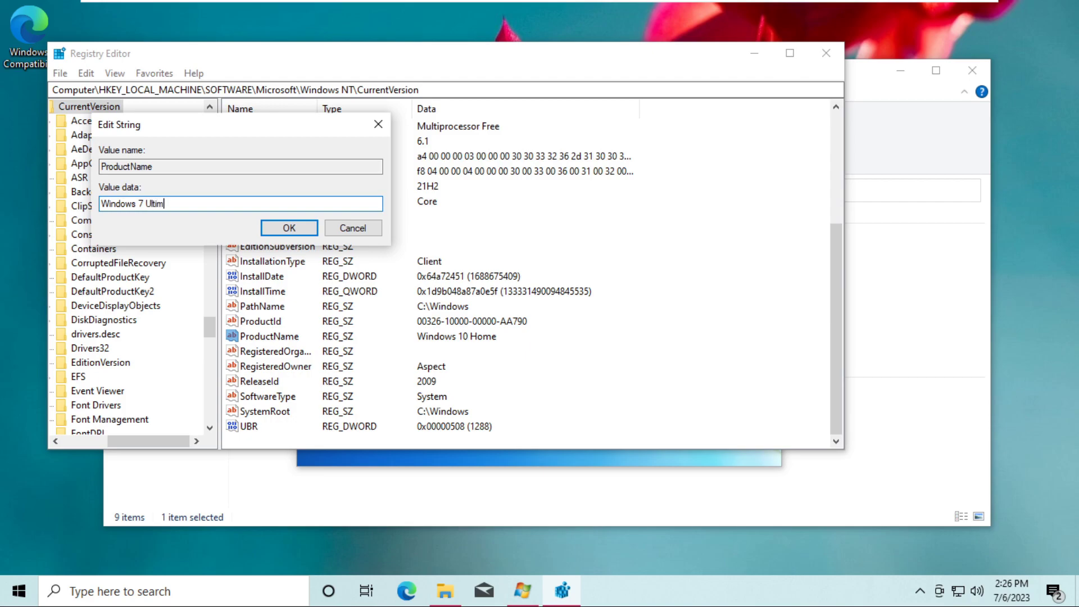
{"action": "key", "text": "Return"}
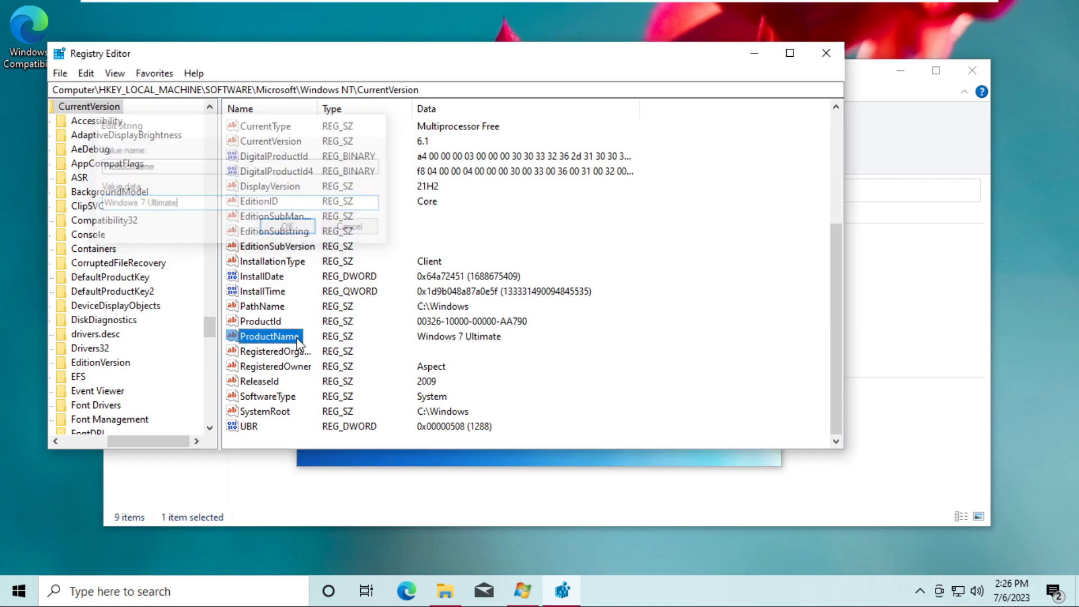
Run winver to check the reported Windows edition, and close the About Windows dialog and the Registry Editor
{"action": "key", "text": "super+r"}
{"action": "type", "text": "winver"}
{"action": "key", "text": "Return"}
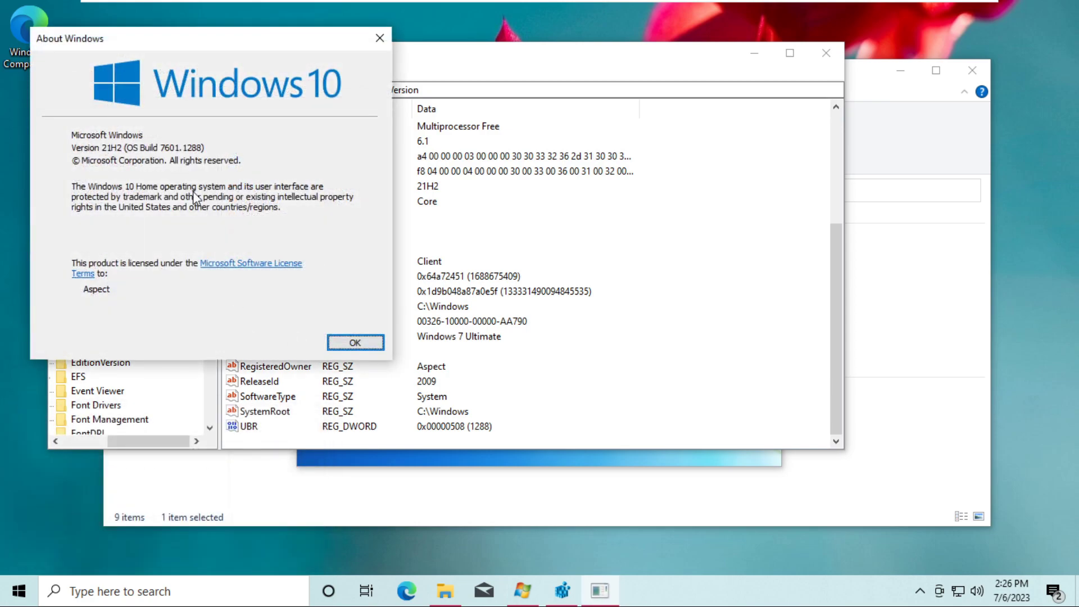
{"action": "left_click", "coordinate": [355, 342]}
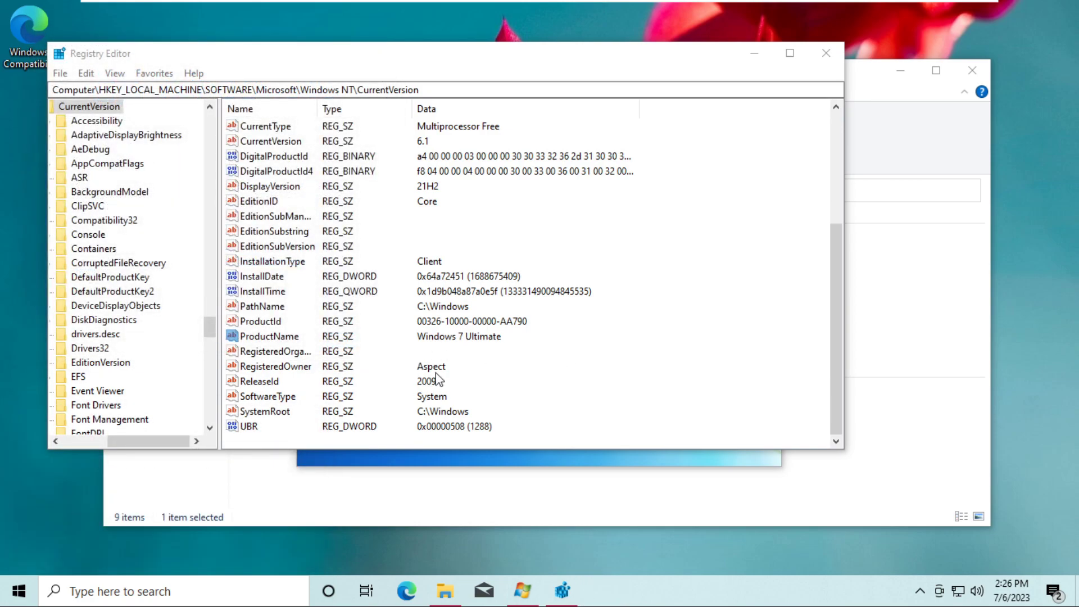
{"action": "left_click", "coordinate": [837, 47]}
Start the Windows 7 installation again without the latest updates, accept the license terms and choose Upgrade
{"action": "left_click", "coordinate": [576, 322]}
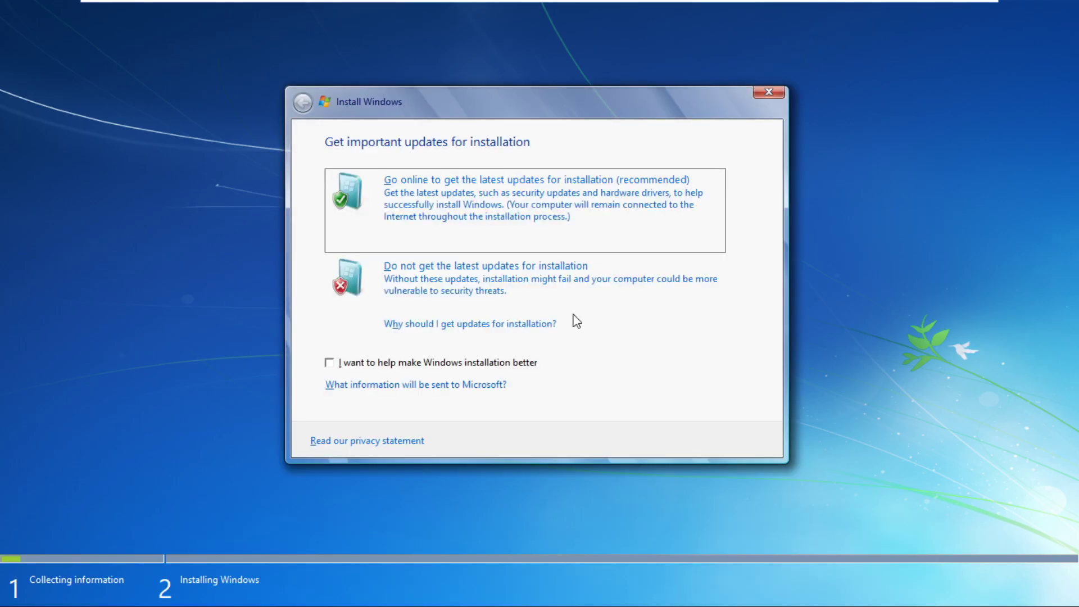
{"action": "key", "text": "Tab"}
{"action": "key", "text": "Return"}
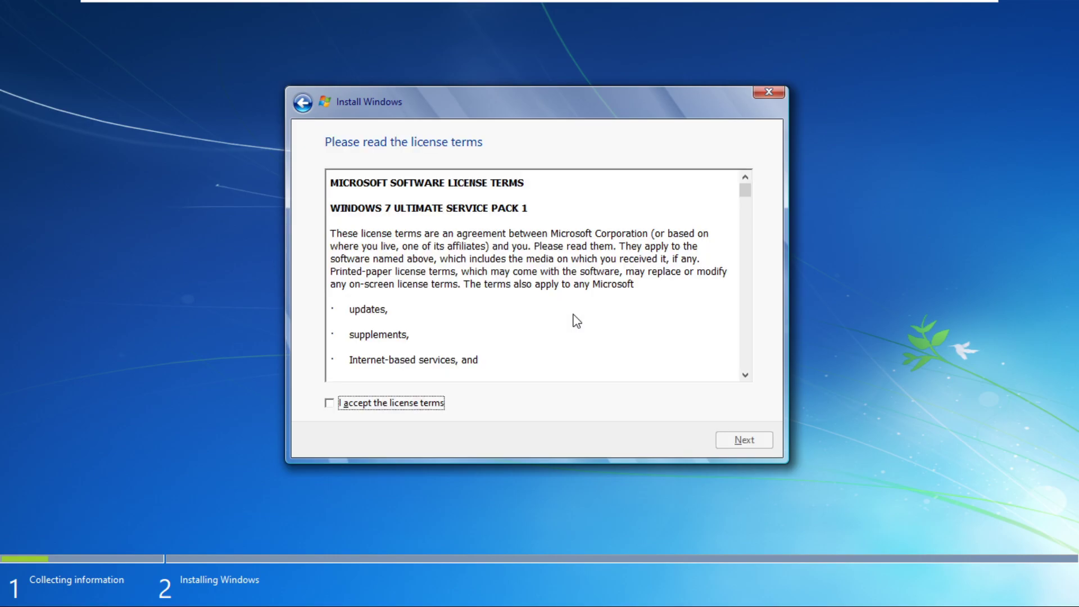
{"action": "left_click", "coordinate": [347, 402]}
{"action": "left_click", "coordinate": [749, 444]}
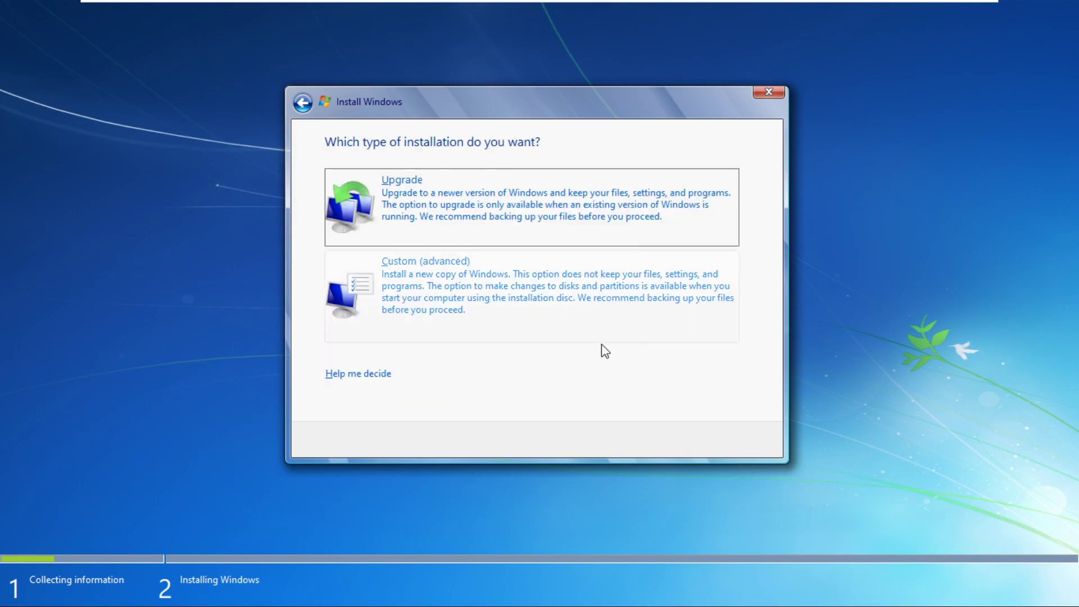
{"action": "left_click", "coordinate": [473, 243]}
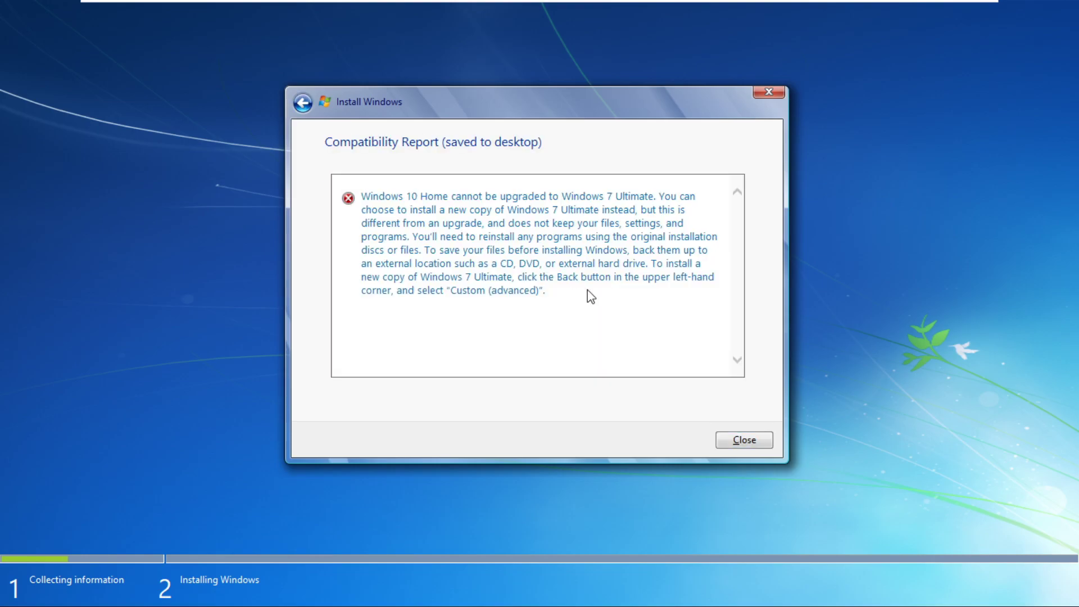
Examine the new compatibility report, cancel the Windows installation and close the Windows 7 setup window
{"action": "left_click_drag", "start_coordinate": [587, 290], "coordinate": [277, 59]}
{"action": "left_click", "coordinate": [584, 194]}
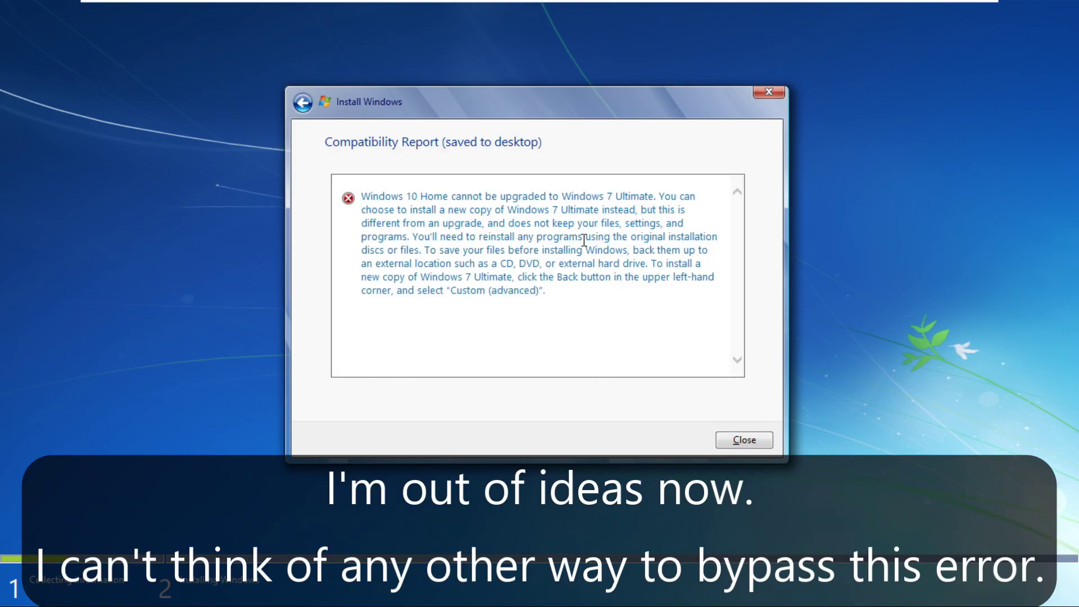
{"action": "left_click", "coordinate": [782, 93]}
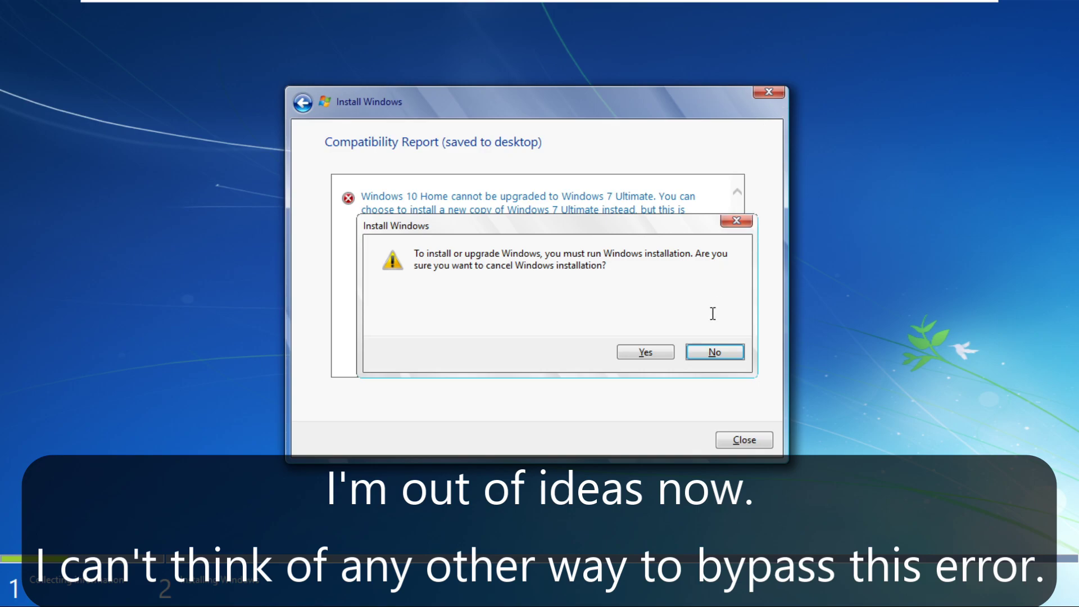
{"action": "left_click", "coordinate": [638, 358]}
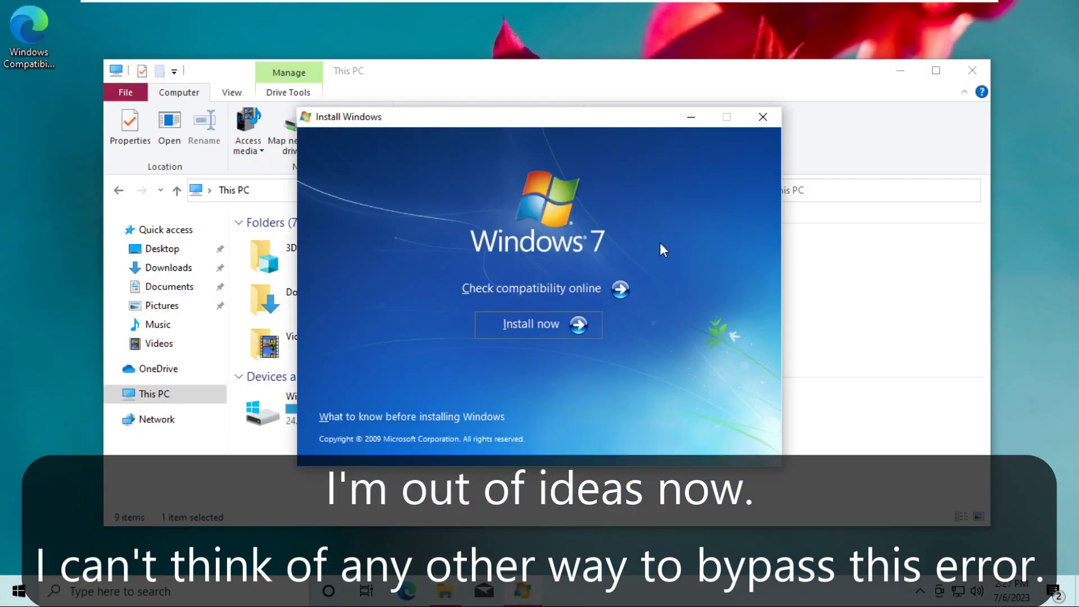
{"action": "left_click", "coordinate": [760, 114]}
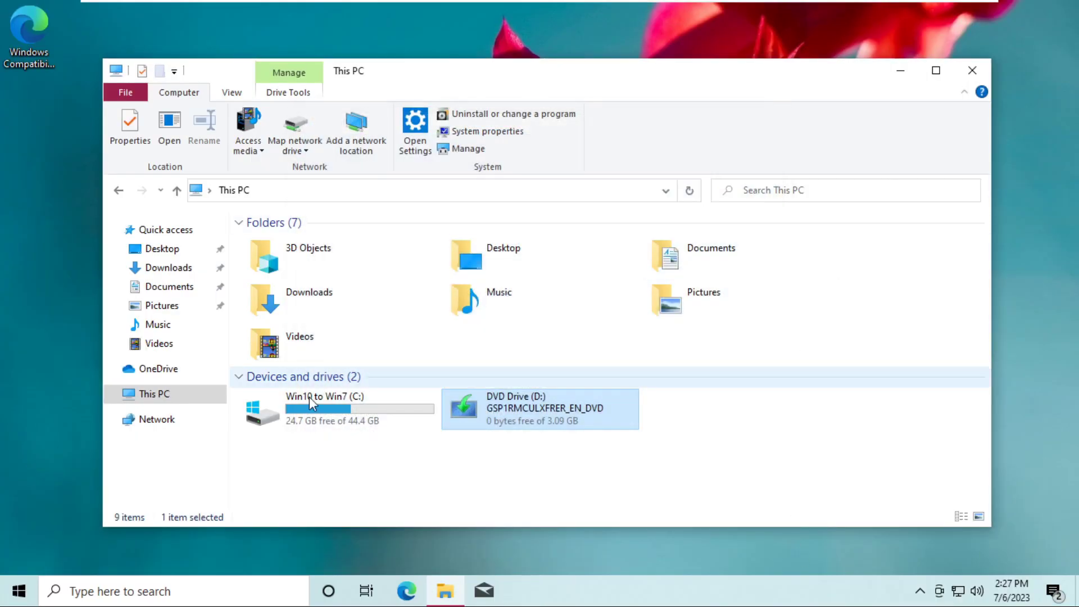
{"action": "left_click_drag", "start_coordinate": [875, 451], "coordinate": [817, 387]}
{"action": "left_click_drag", "start_coordinate": [615, 223], "coordinate": [879, 478]}
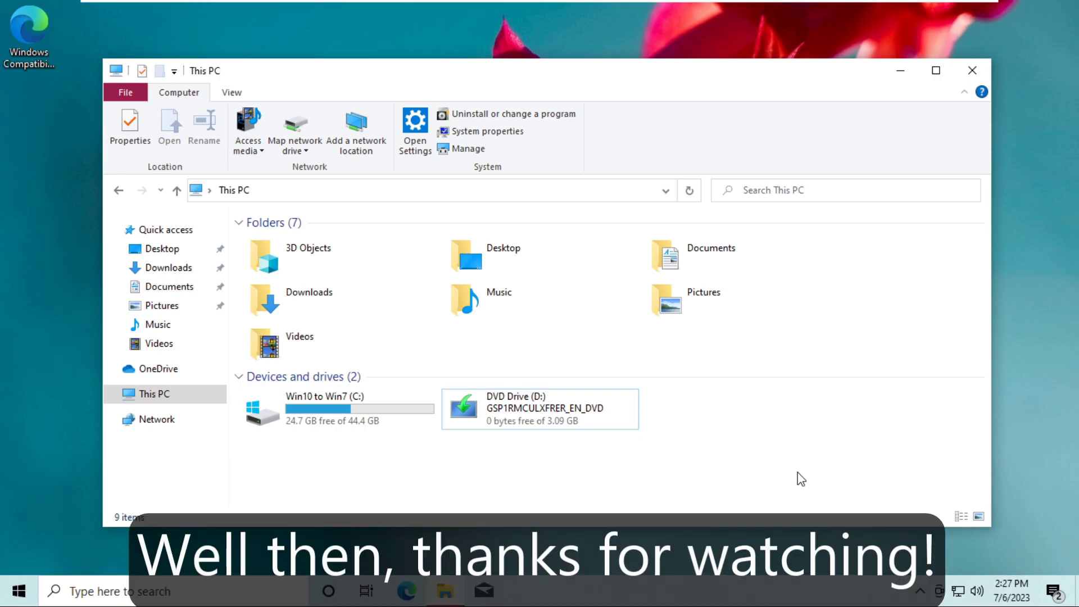
{"action": "key", "text": "super"}
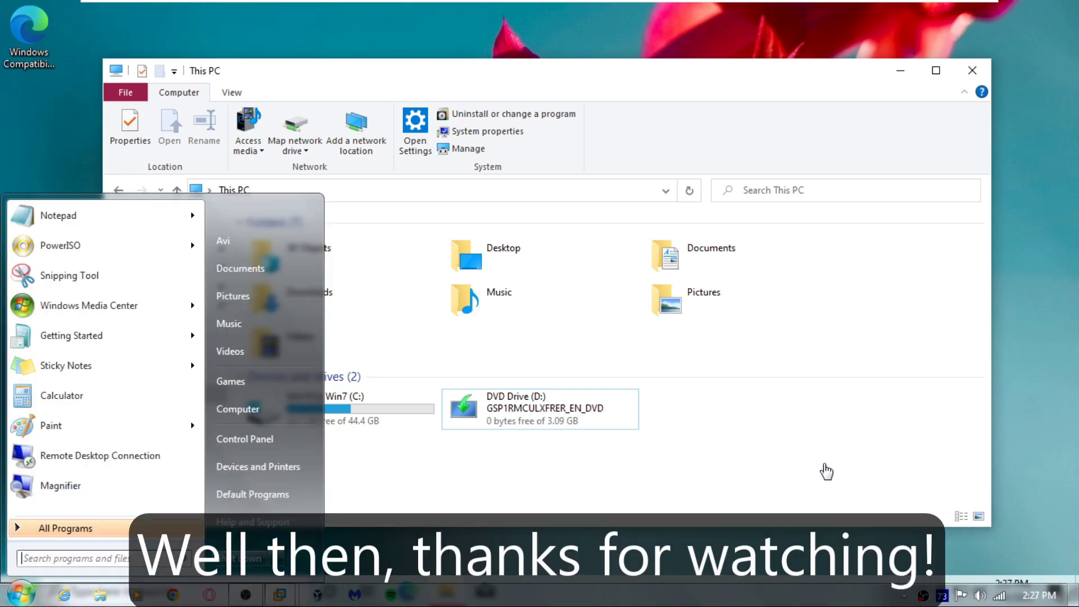